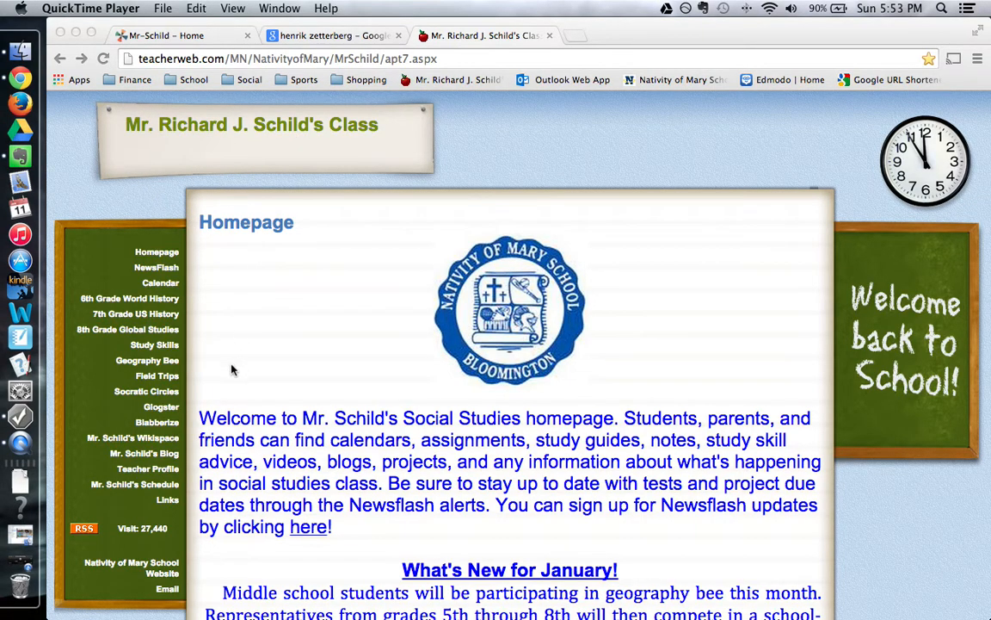
# Open the teacher's Wikispace from the TeacherWeb class site and bring up the wiki Home tab.
pyautogui.click(123, 442)
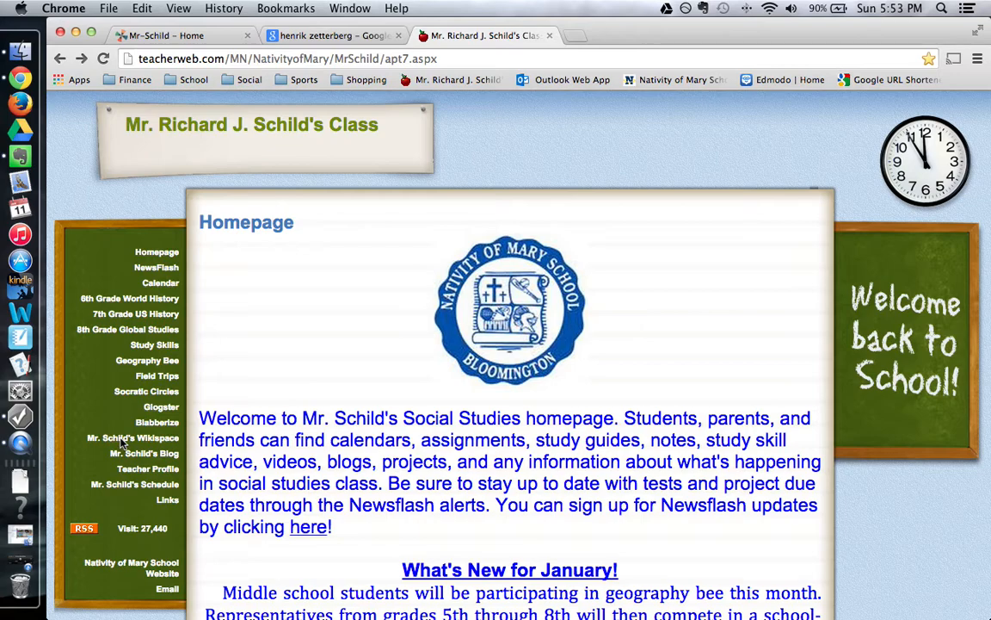
pyautogui.click(124, 439)
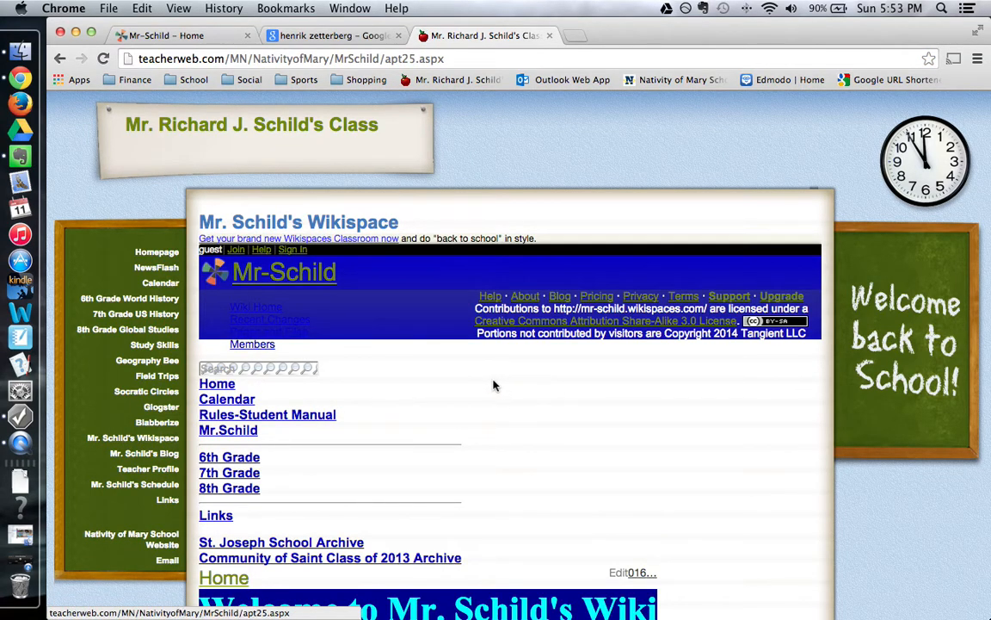
pyautogui.click(208, 38)
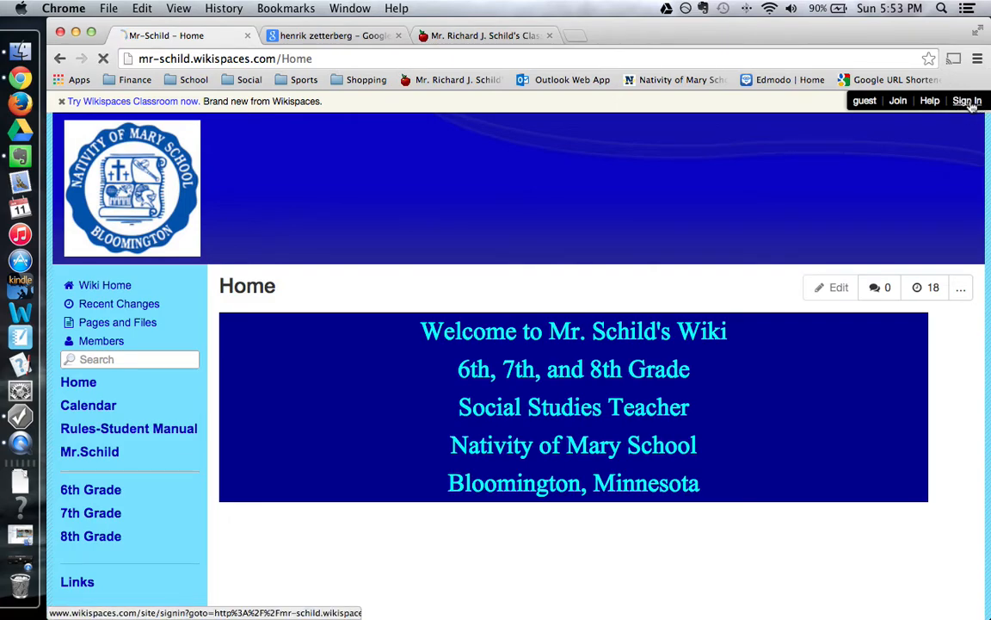
# Bring up the Sign In form on the wiki Home page.
pyautogui.click(968, 102)
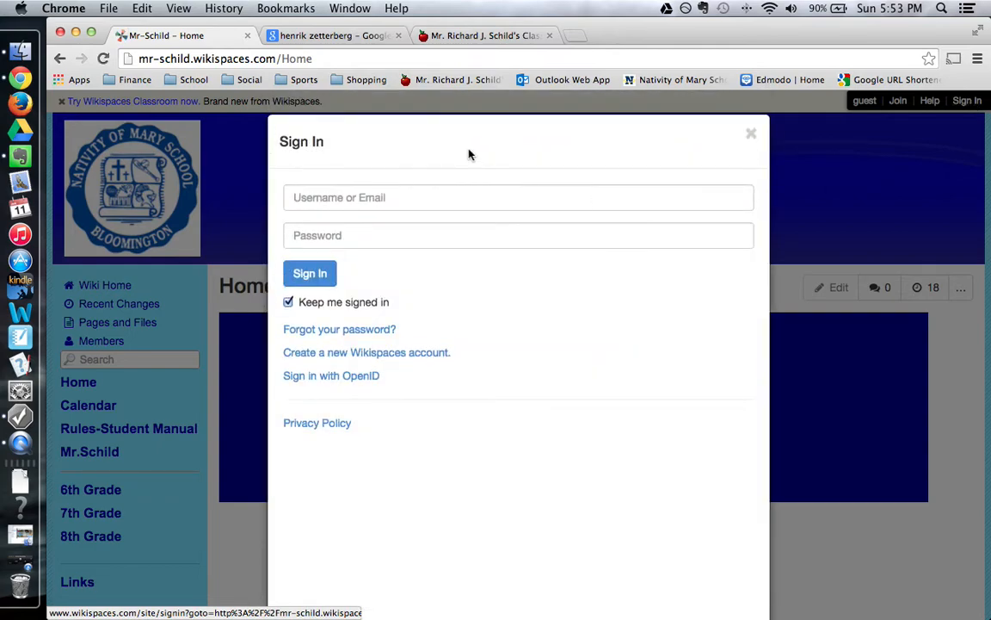
# Sign in to Wikispaces with the account username and password.
pyautogui.click(445, 197)
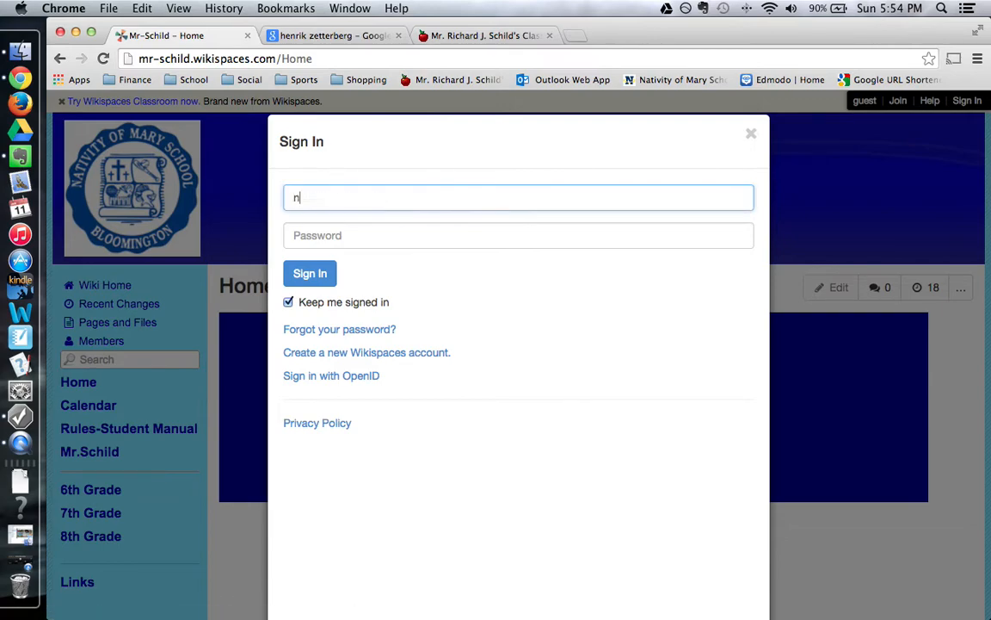
pyautogui.press('Tab')
pyautogui.write('*****')
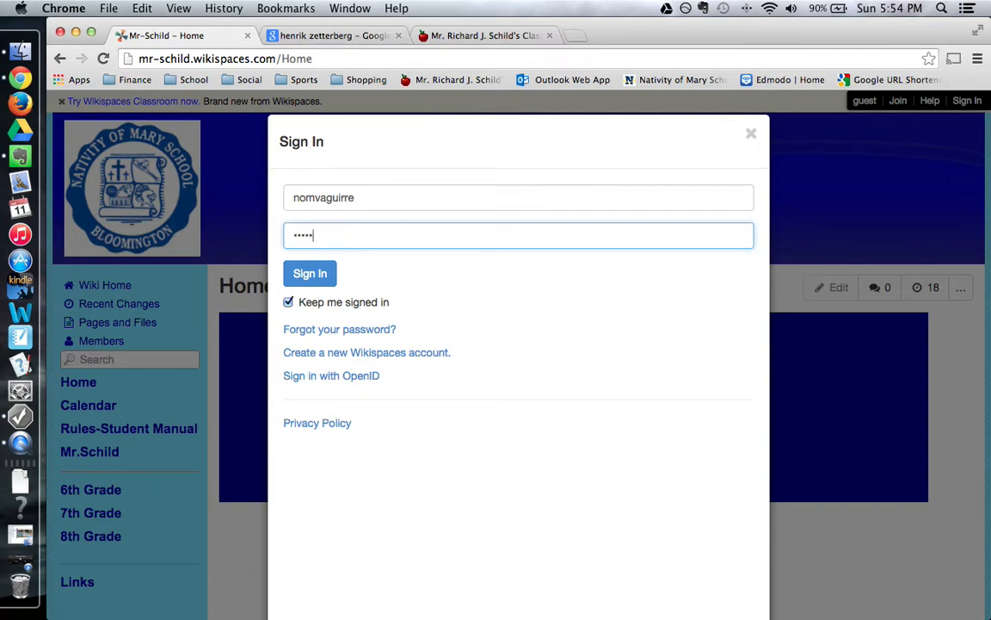
pyautogui.write('***')
pyautogui.press('Return')
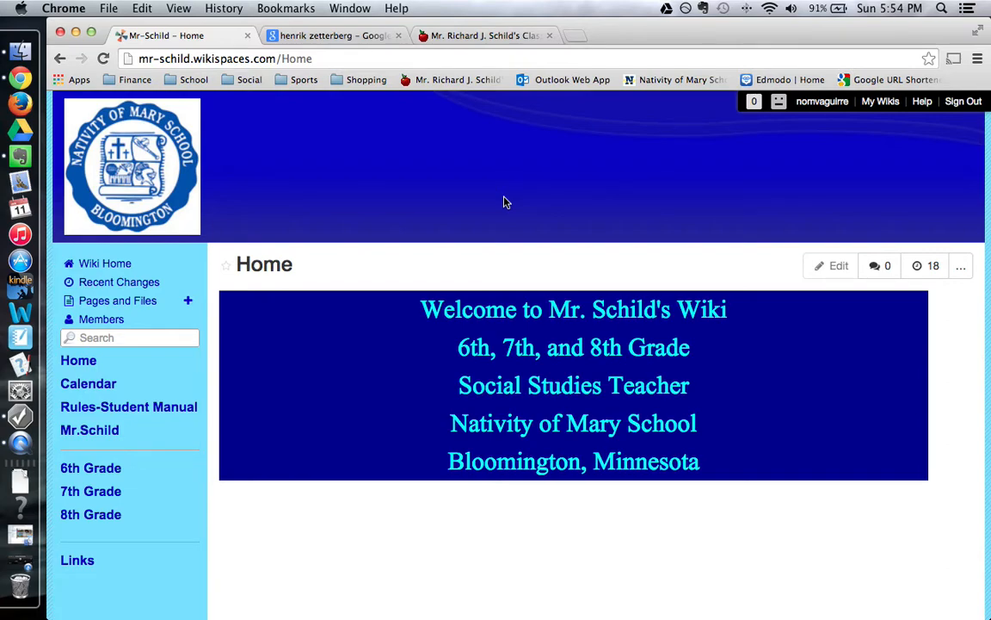
# Go through 8th Grade and the student's page to the Global Studies Europe/Russia Wiki Project.
pyautogui.click(86, 521)
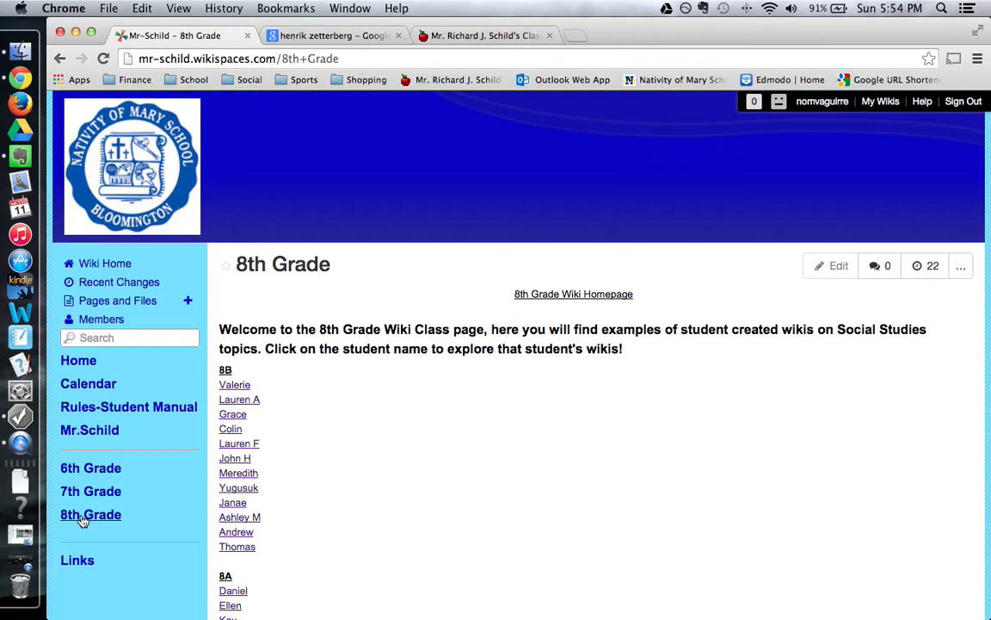
pyautogui.scroll(-4, 348, 475)
pyautogui.scroll(-2, 349, 478)
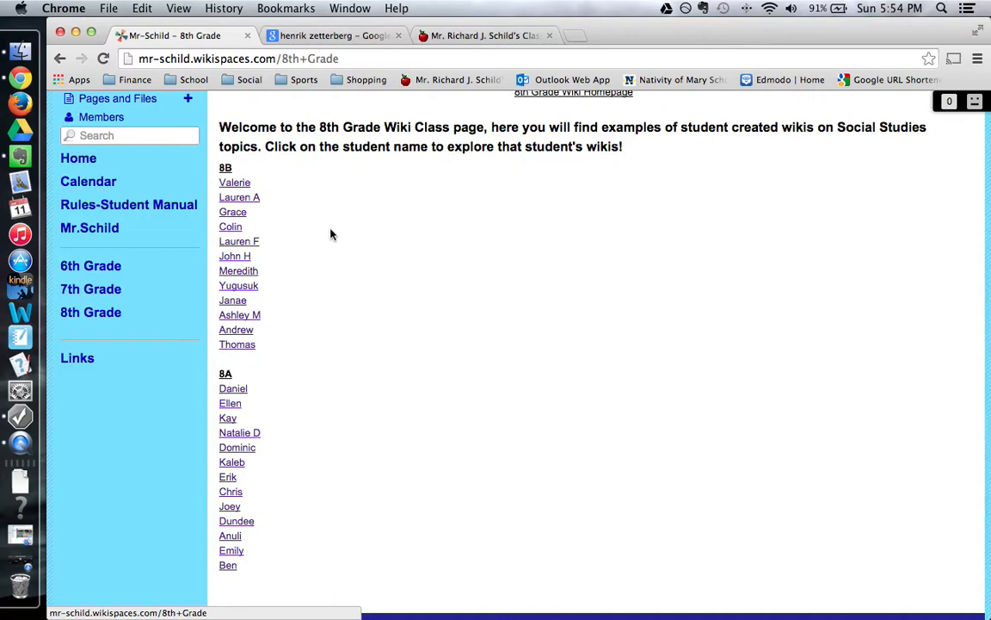
pyautogui.click(235, 185)
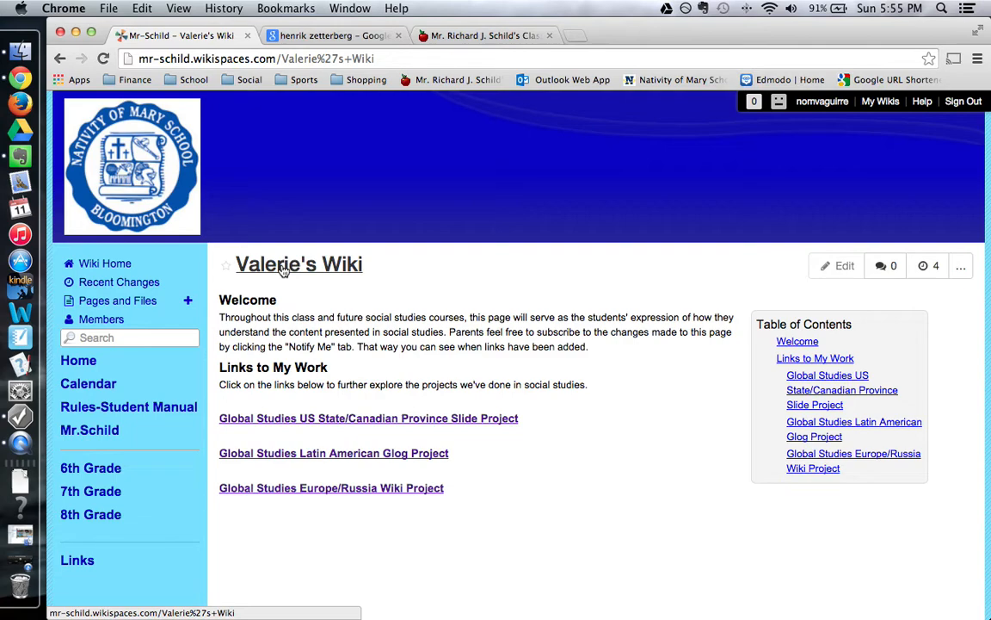
pyautogui.click(315, 491)
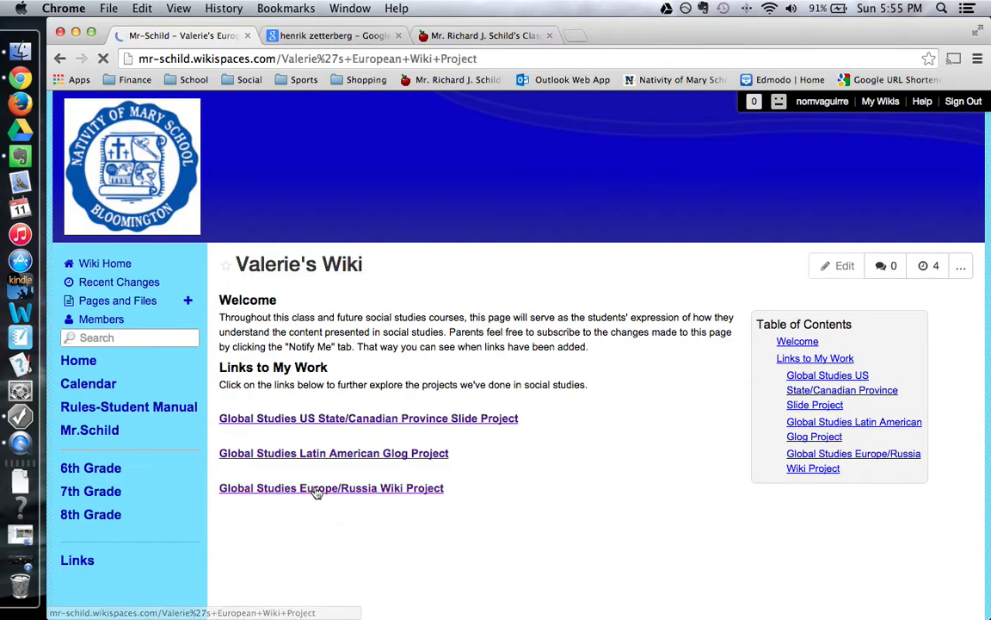
pyautogui.scroll(-3, 526, 391)
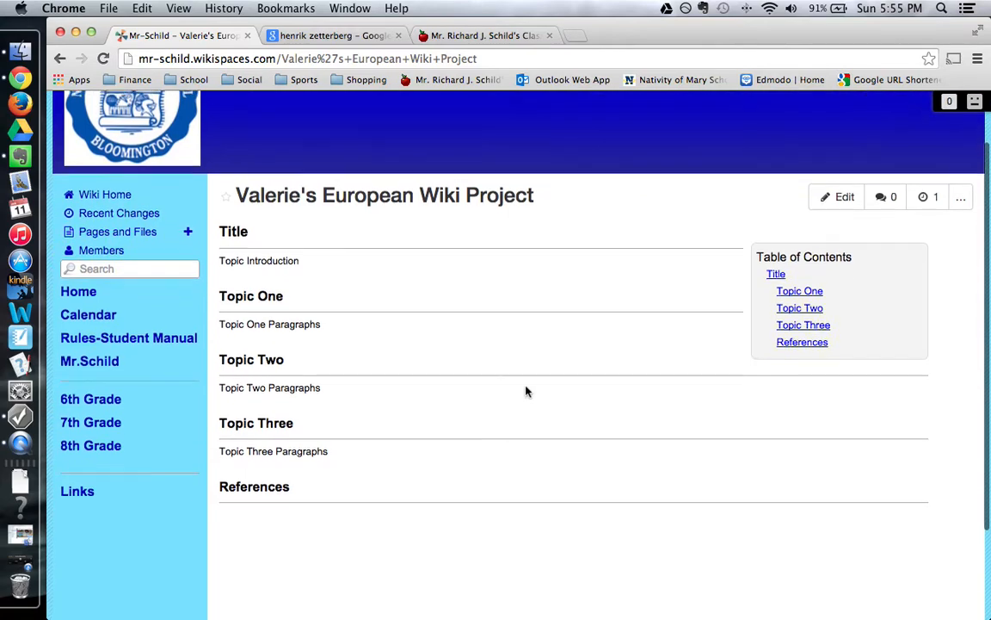
pyautogui.scroll(3, 527, 391)
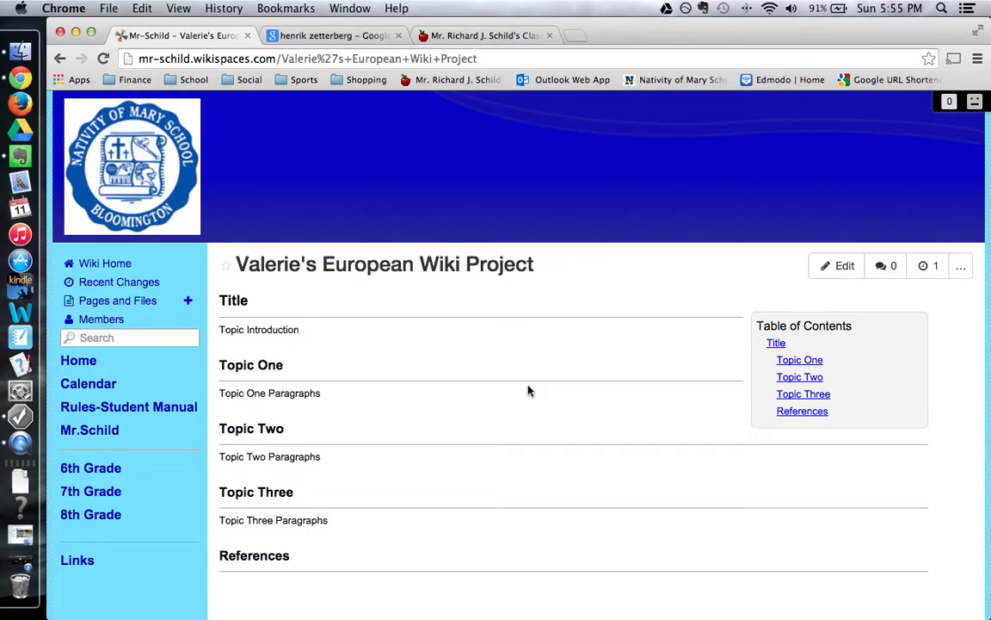
# Open the European Wiki Project page in the editor and look over its template sections.
pyautogui.click(841, 268)
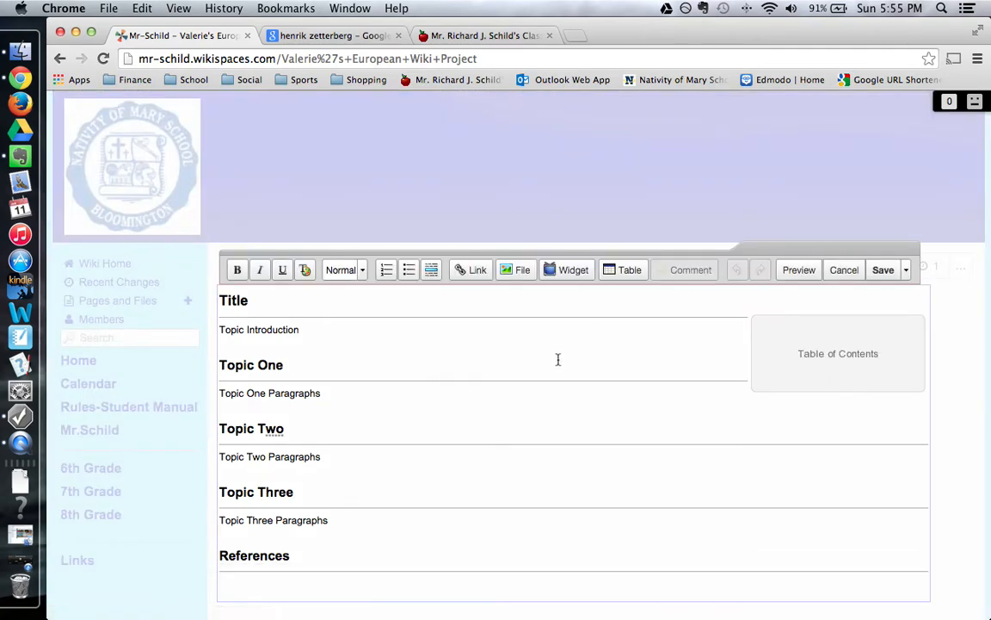
pyautogui.scroll(-2, 542, 362)
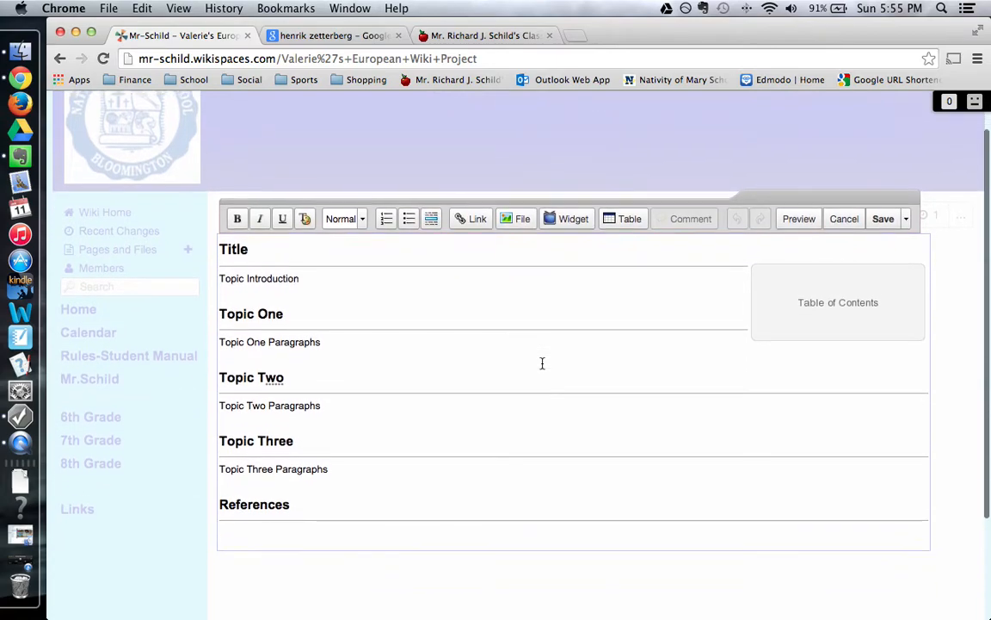
pyautogui.scroll(-2, 542, 363)
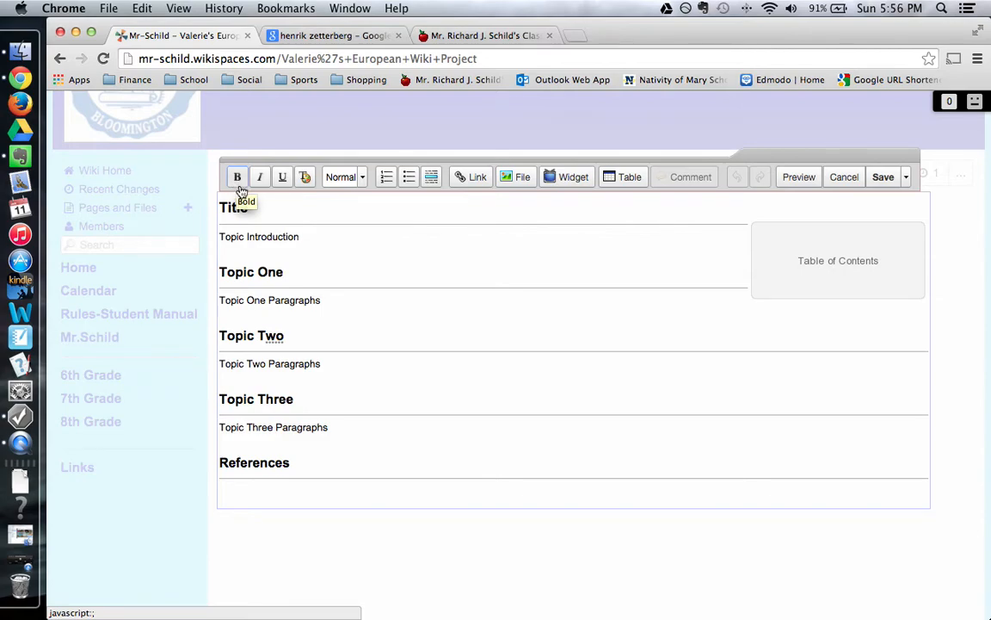
pyautogui.click(306, 178)
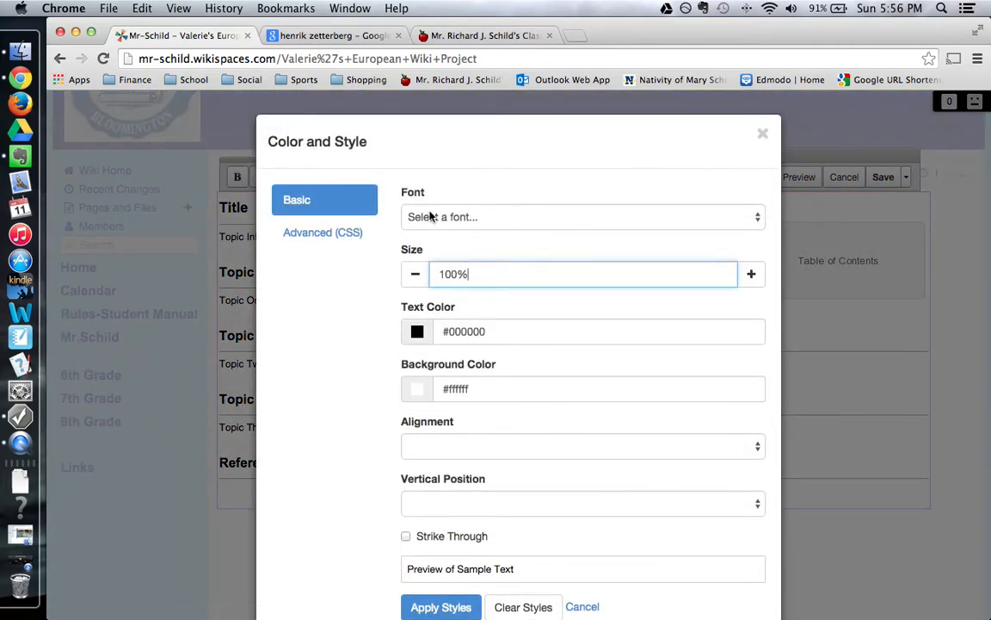
pyautogui.click(431, 216)
pyautogui.click(431, 216)
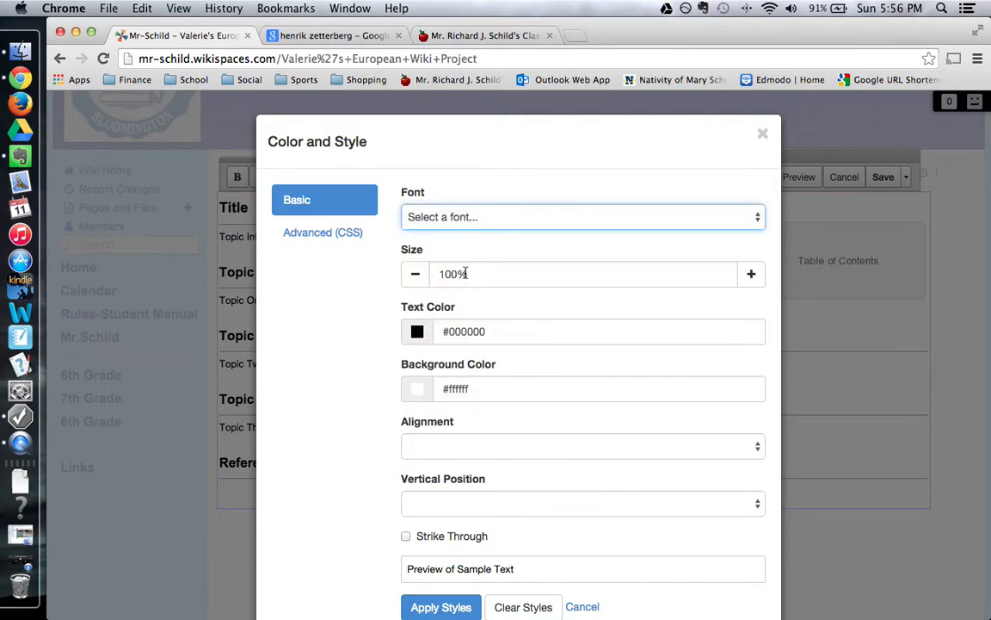
pyautogui.click(752, 274)
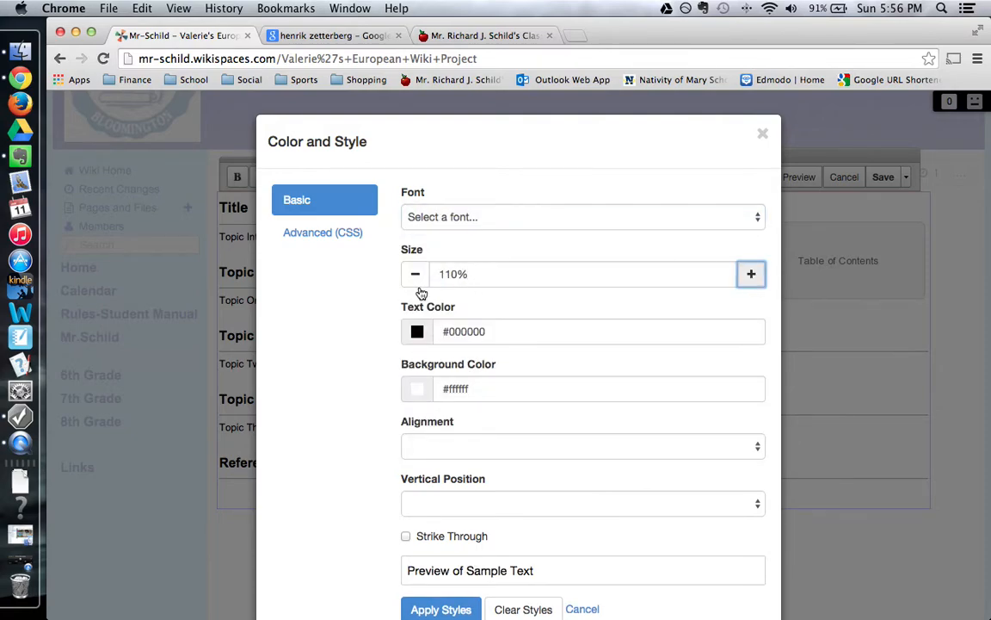
pyautogui.click(416, 276)
pyautogui.click(417, 331)
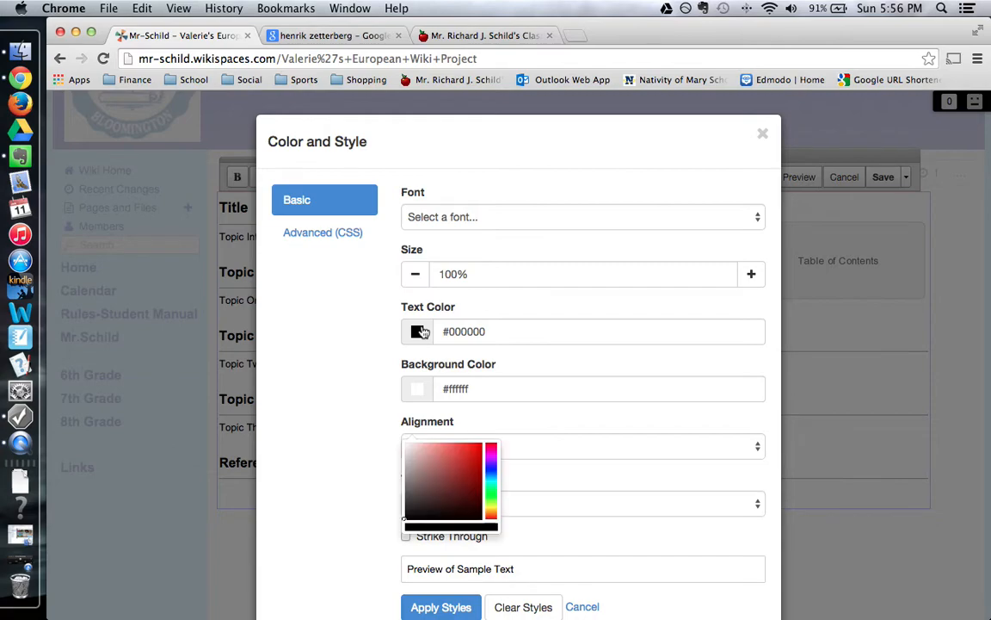
pyautogui.click(372, 340)
pyautogui.scroll(-2, 348, 345)
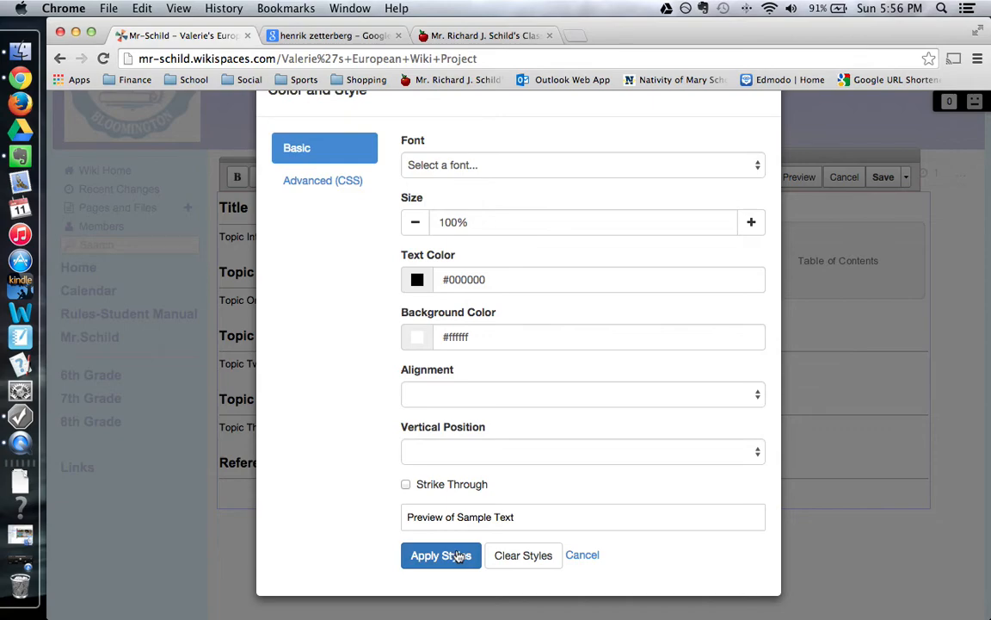
pyautogui.click(580, 556)
# Check the heading levels of Title, Topic One and its paragraph, then bring up Images and Files.
pyautogui.scroll(2, 378, 353)
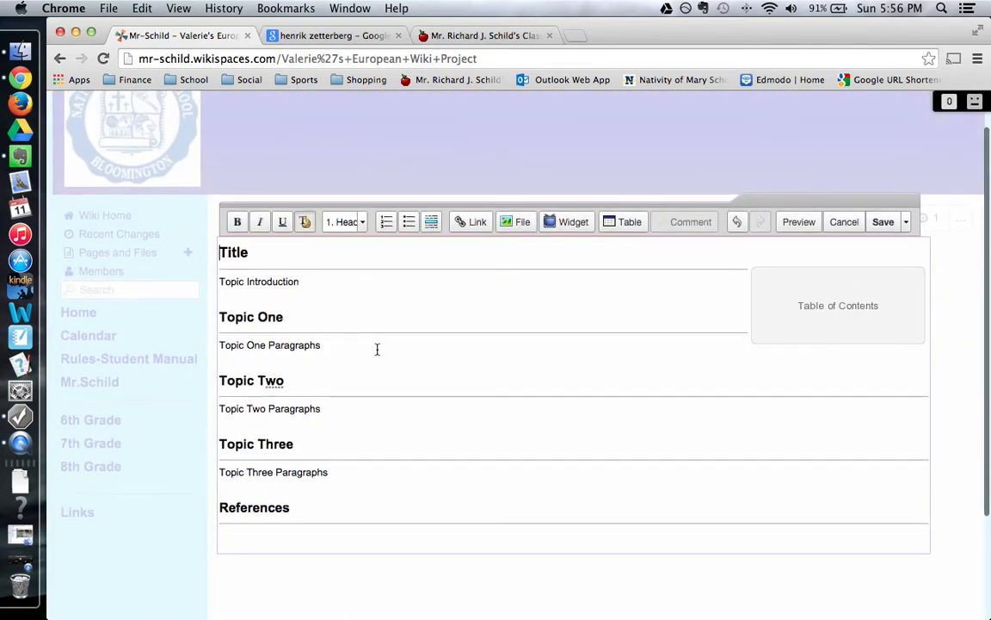
pyautogui.click(358, 231)
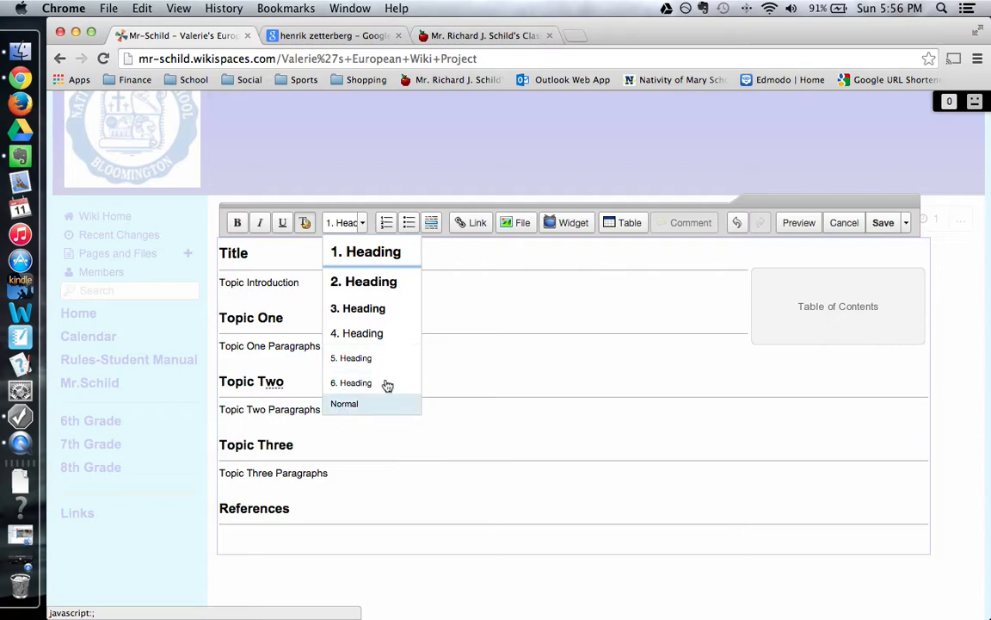
pyautogui.click(462, 323)
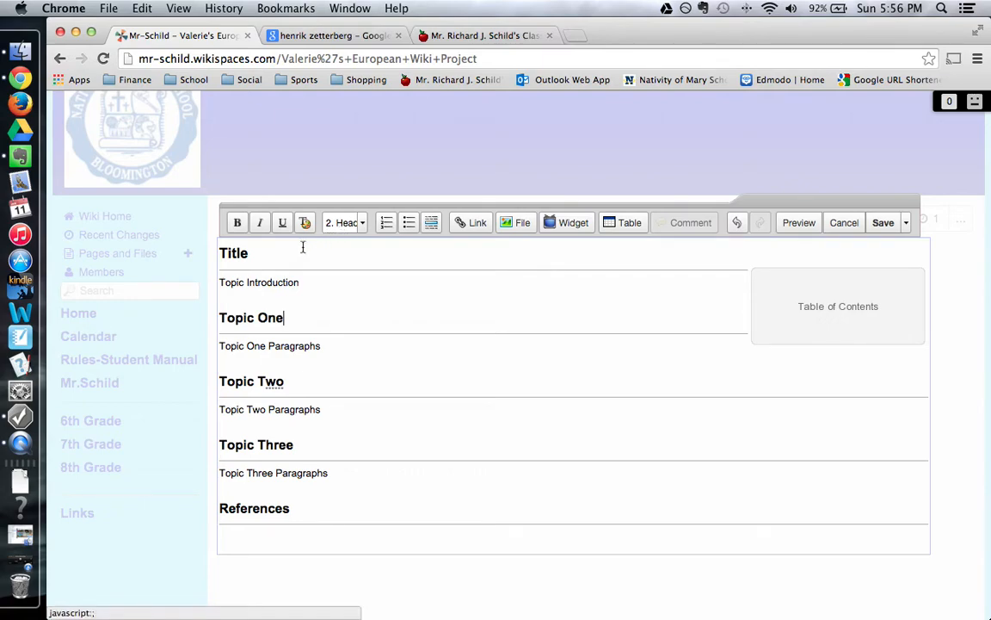
pyautogui.doubleClick(248, 253)
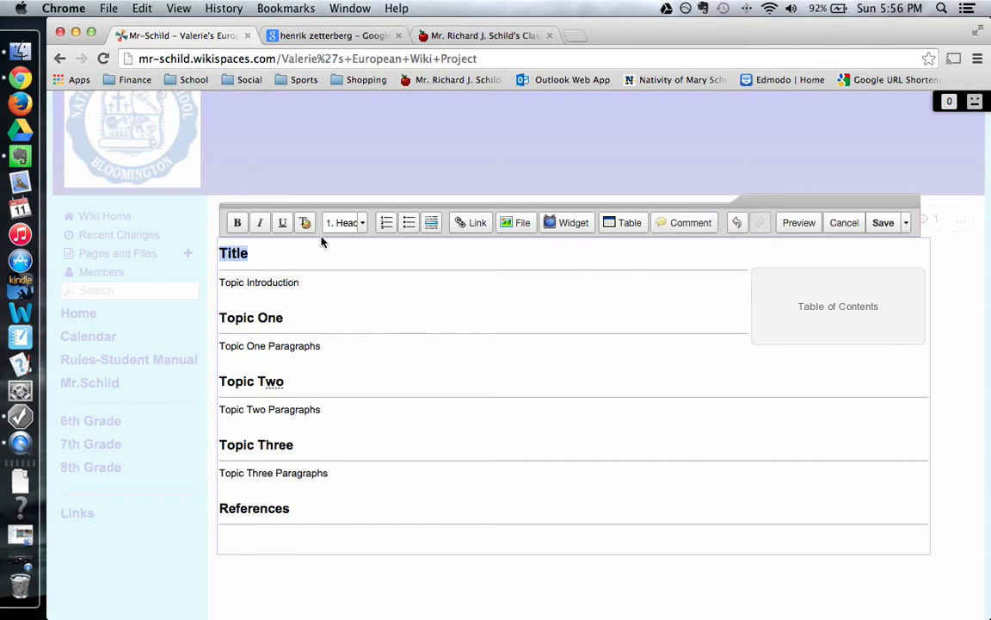
pyautogui.click(278, 320)
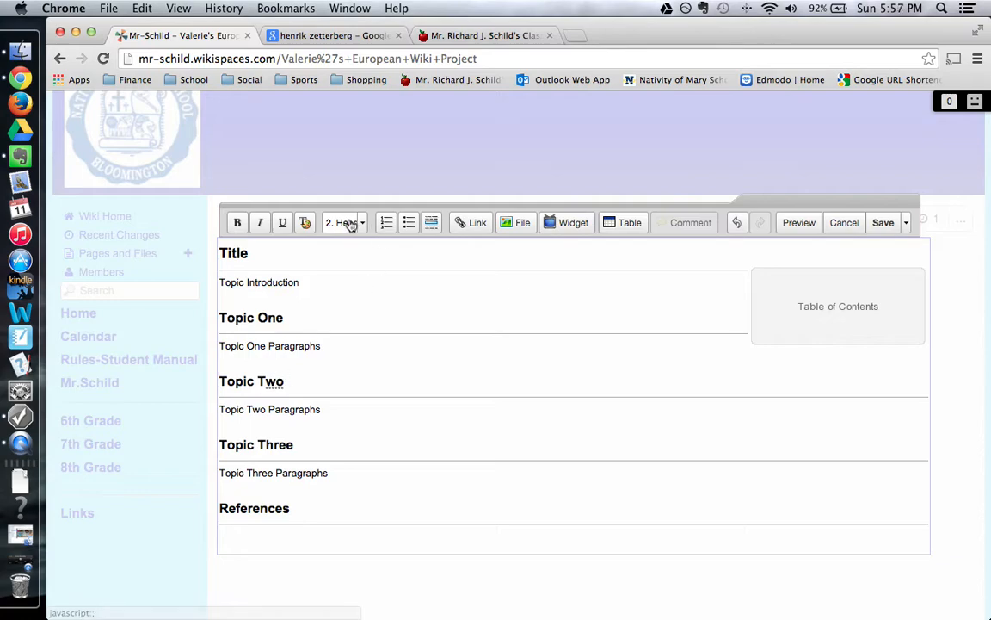
pyautogui.click(294, 345)
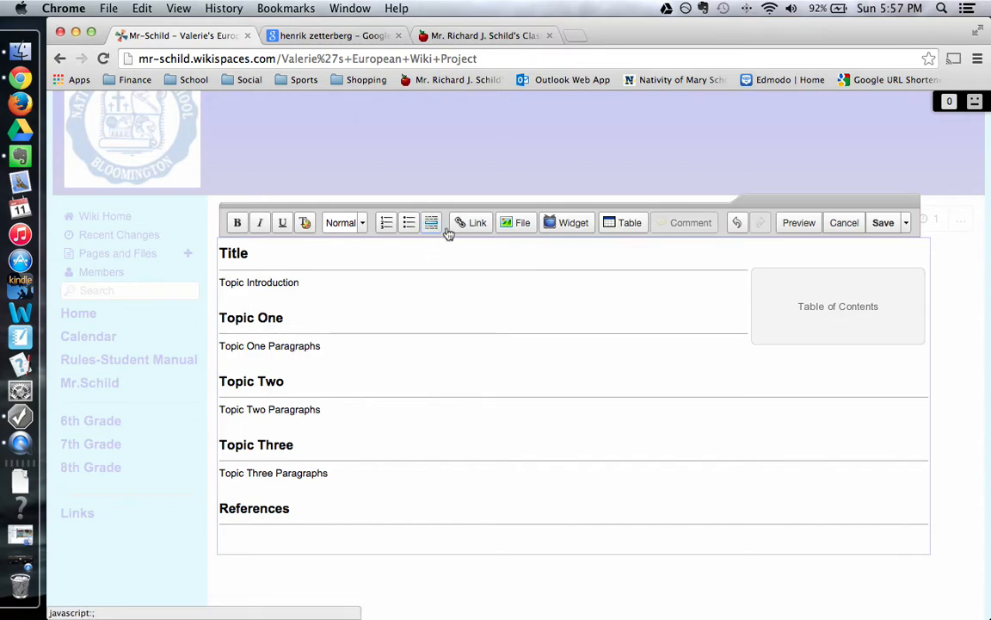
pyautogui.click(514, 224)
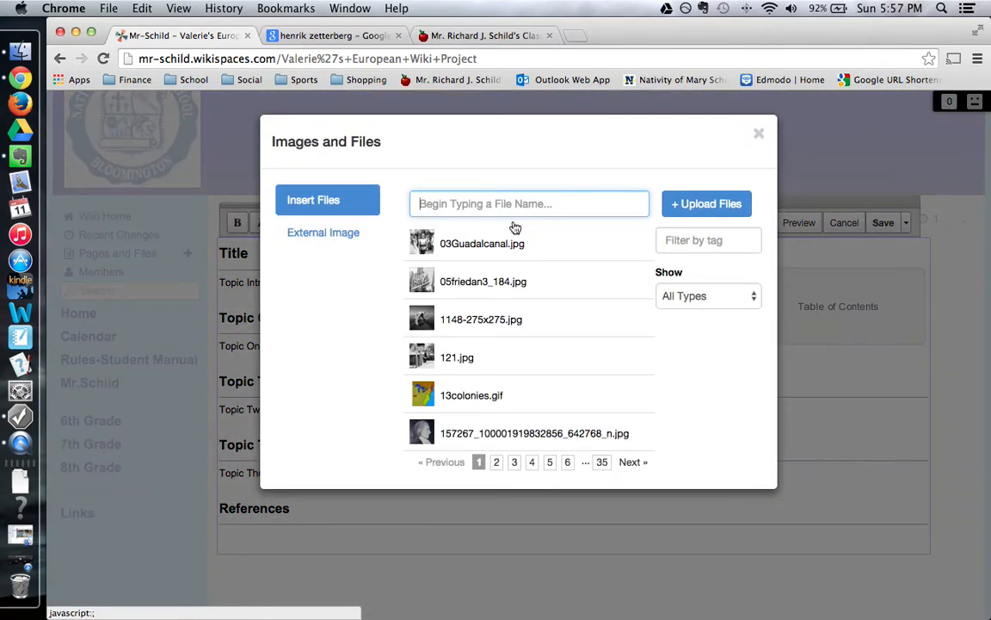
# Switch the Images and Files dialog to the External Image option.
pyautogui.click(311, 239)
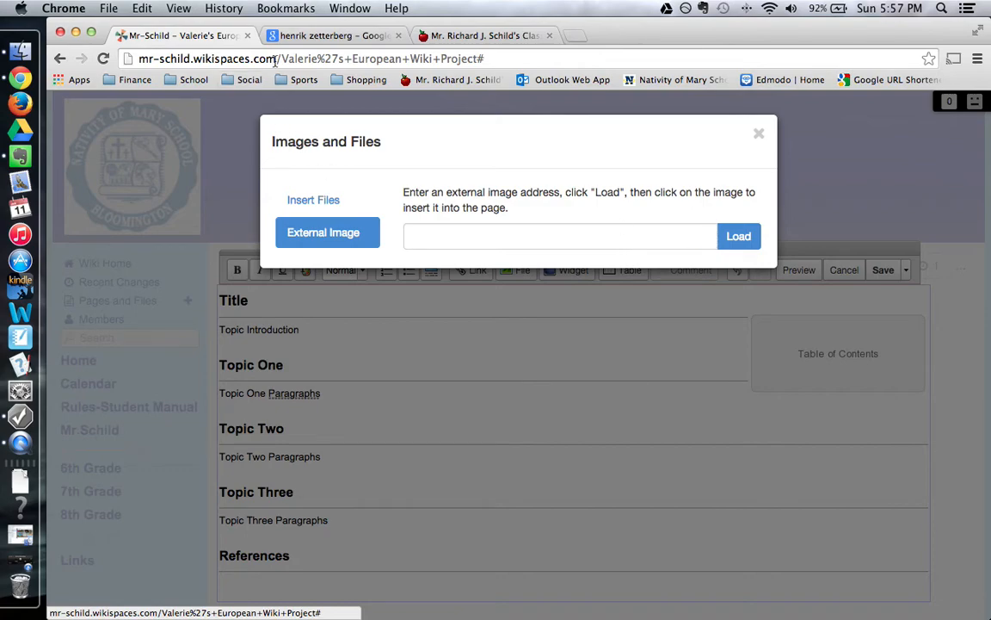
# Open the red-hat hockey player photo full-size from Google Images and select its address.
pyautogui.click(308, 37)
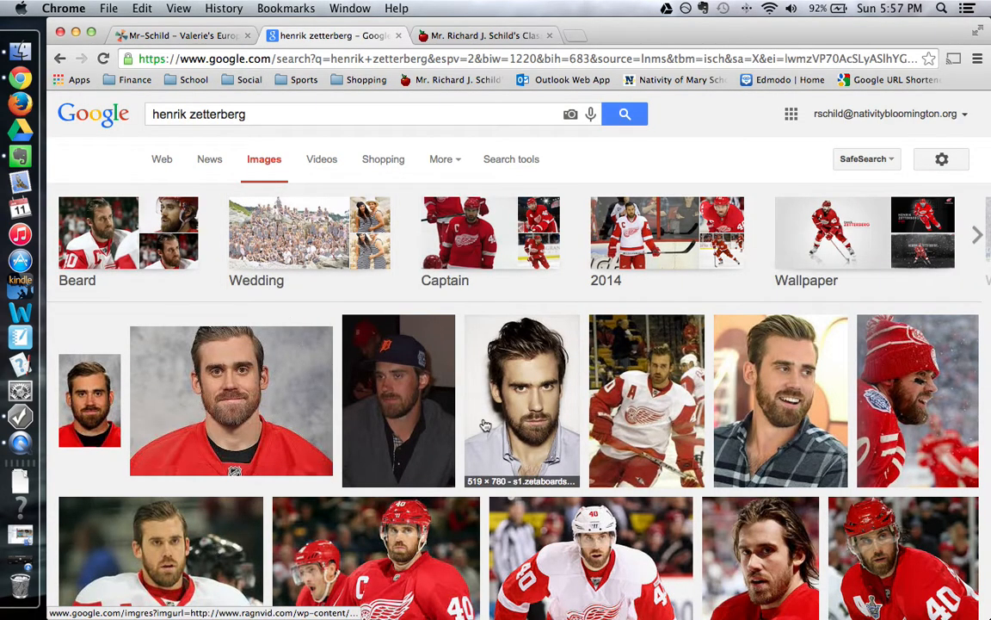
pyautogui.click(906, 397)
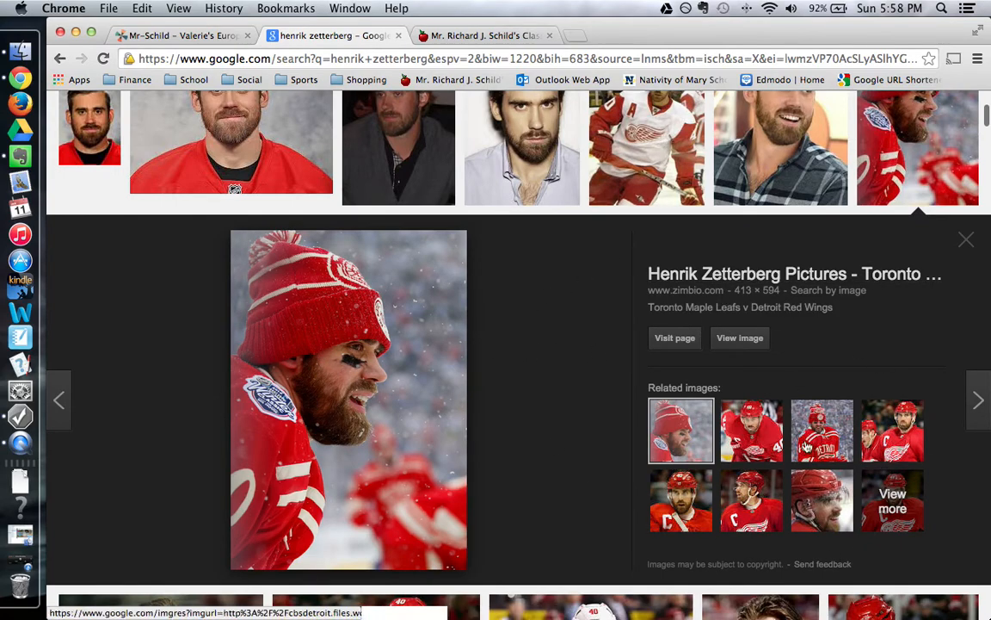
pyautogui.click(747, 339)
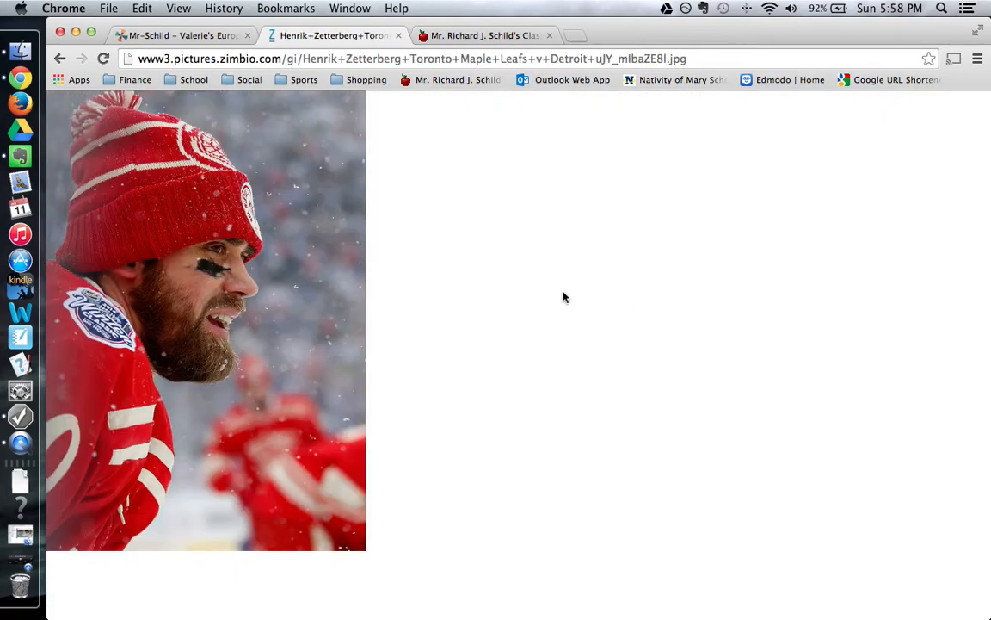
pyautogui.click(716, 60)
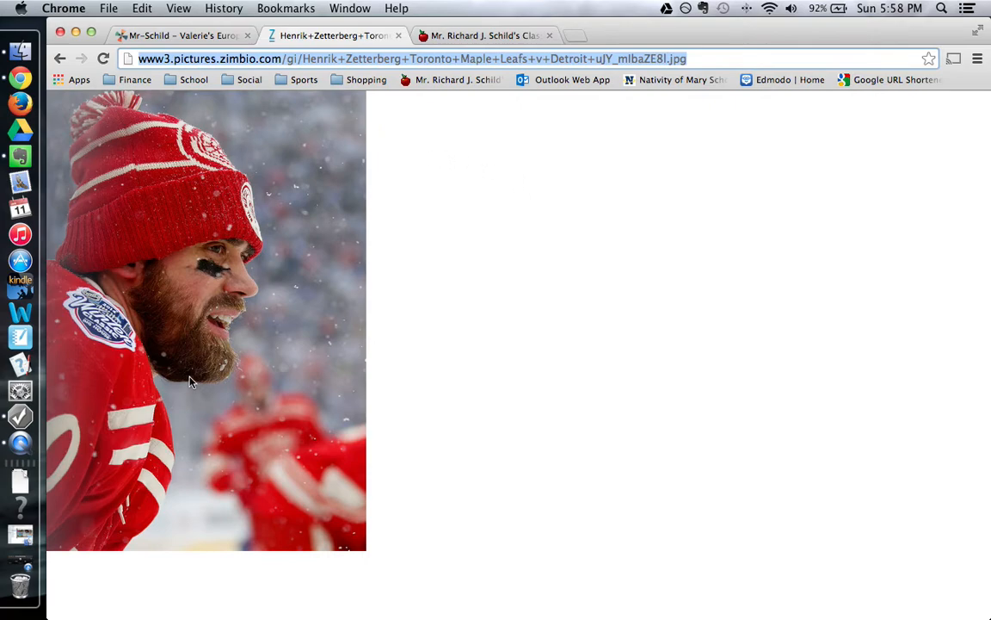
pyautogui.scroll(-1, 409, 353)
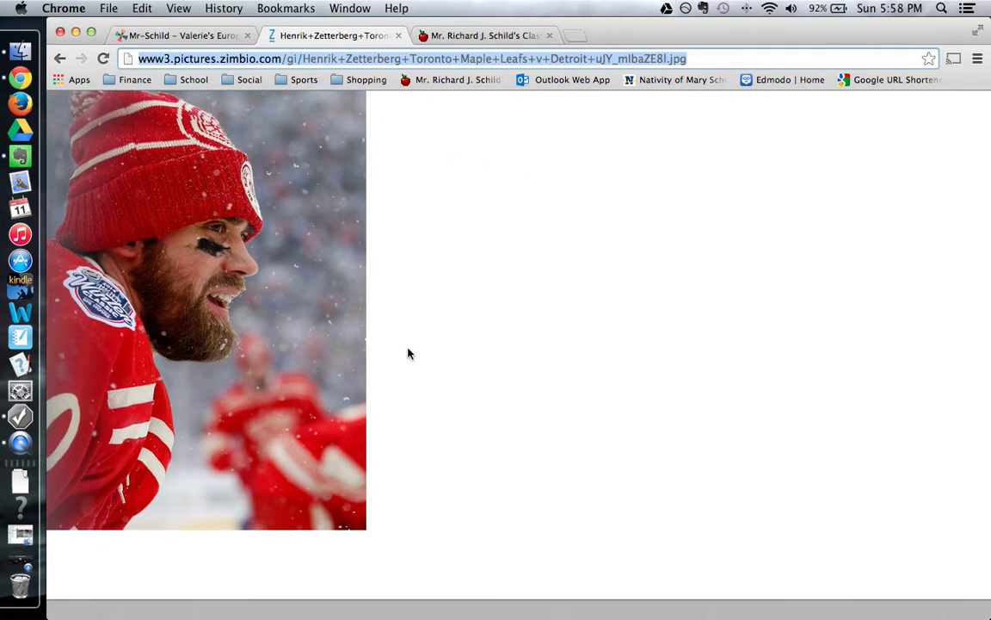
pyautogui.scroll(-2, 504, 363)
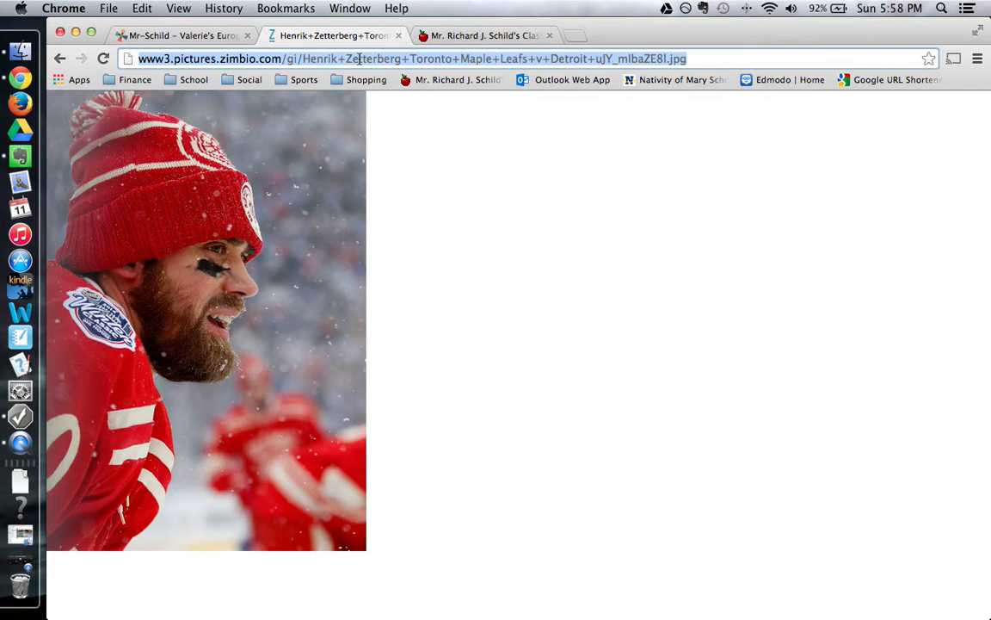
# Paste the photo's web address into the External Image field and load it.
pyautogui.click(184, 35)
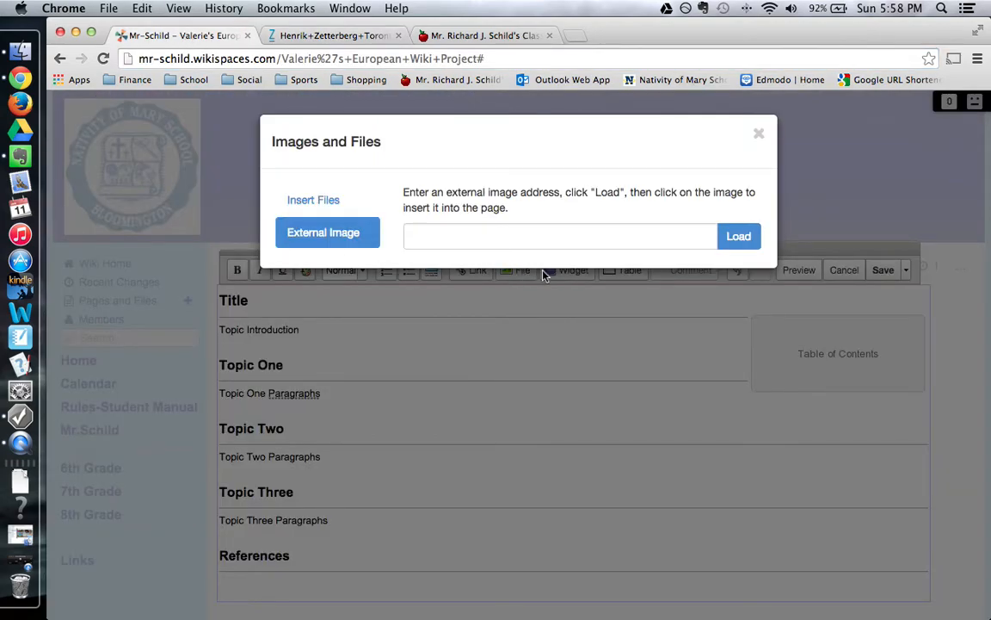
pyautogui.click(515, 239)
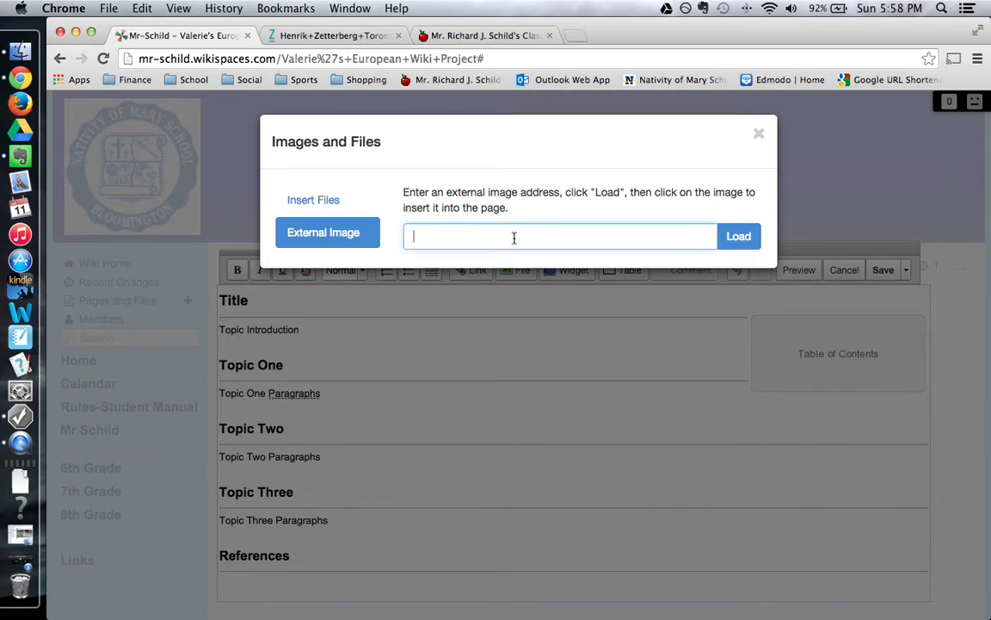
pyautogui.press('super+v')
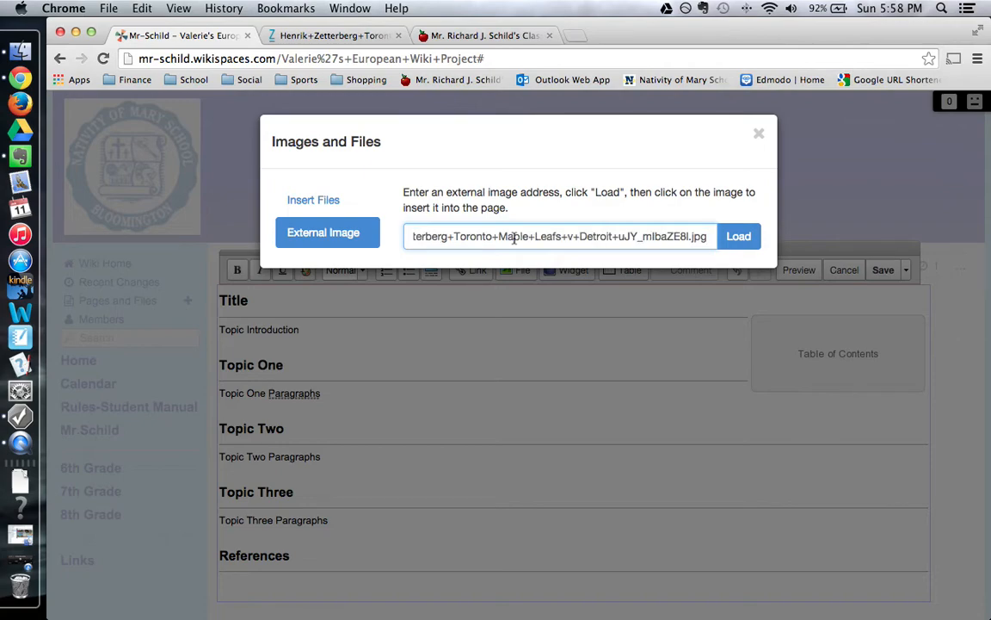
pyautogui.click(730, 236)
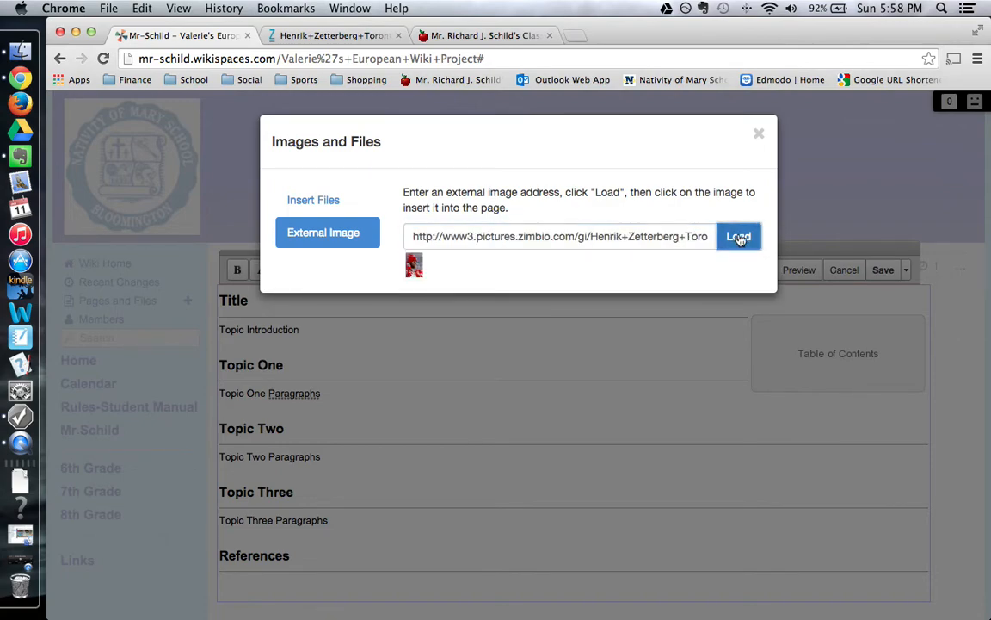
# Insert the loaded hockey photo into the page under the Topic One heading.
pyautogui.click(414, 268)
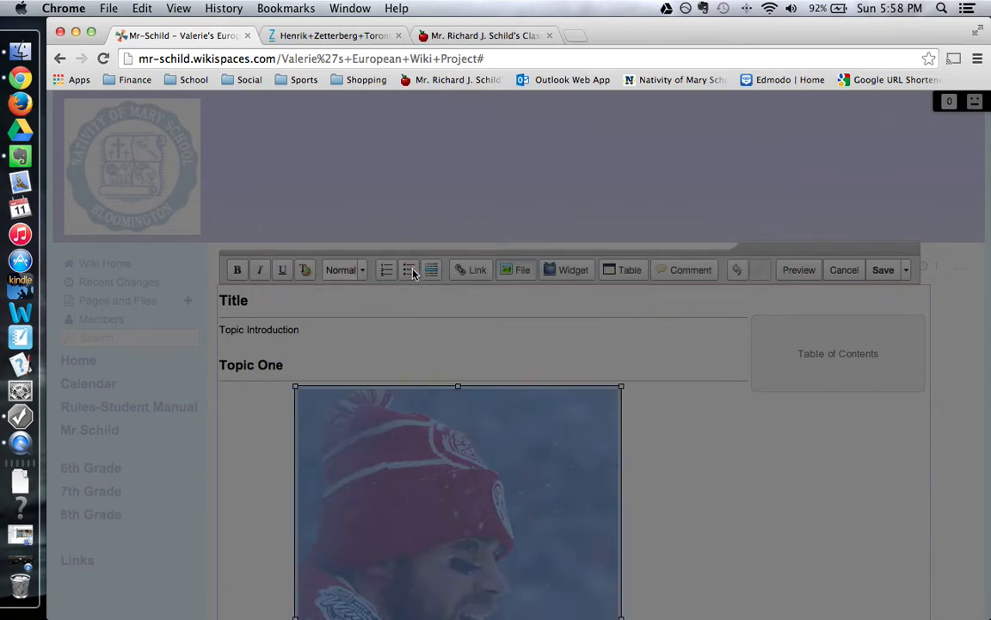
pyautogui.scroll(-1, 666, 403)
pyautogui.scroll(-5, 666, 402)
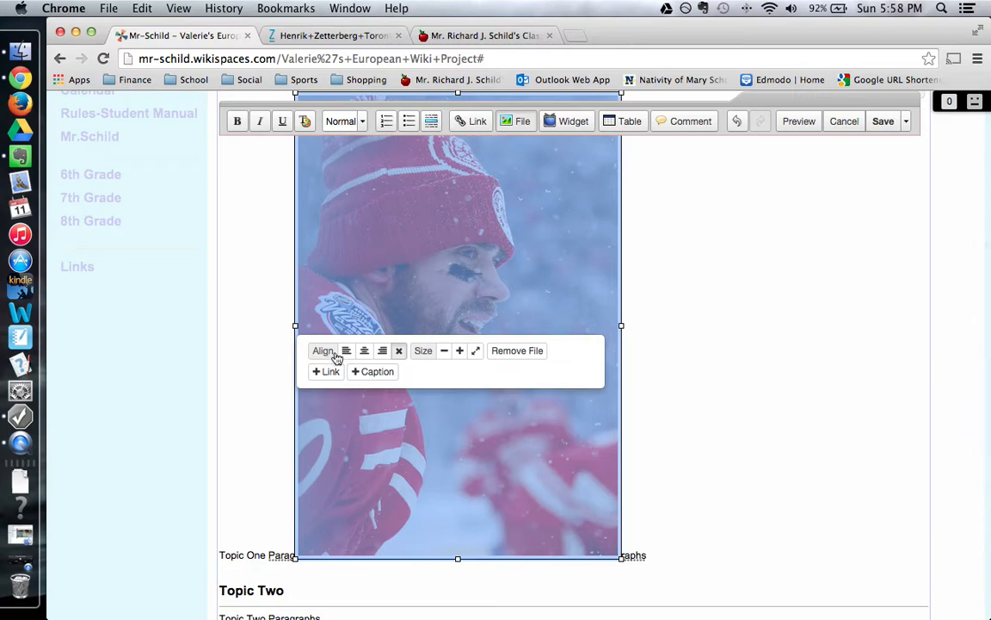
# Shrink the photo two size steps and add an empty caption box for it.
pyautogui.click(444, 351)
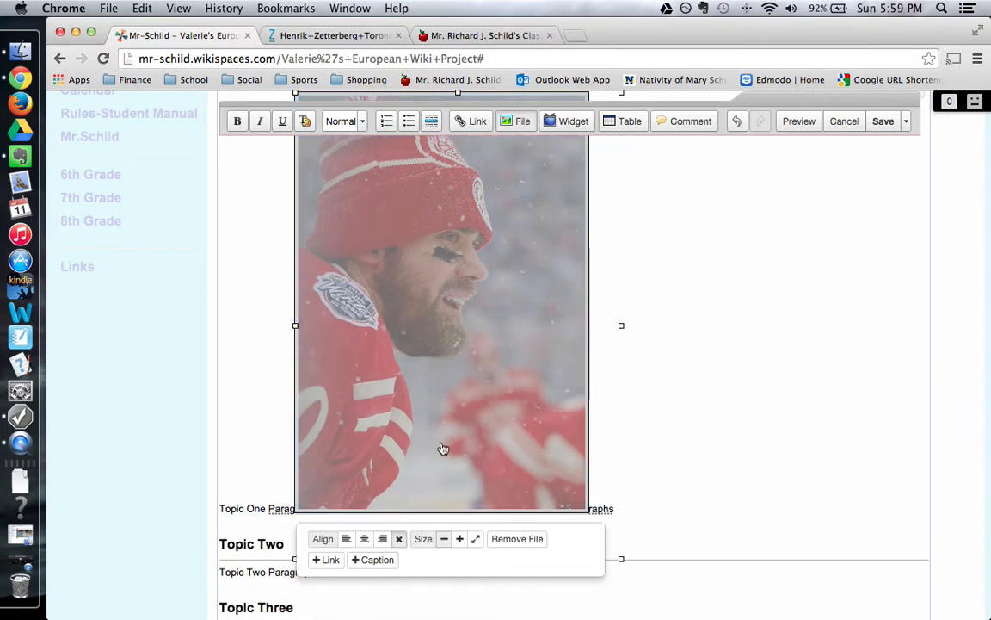
pyautogui.click(444, 539)
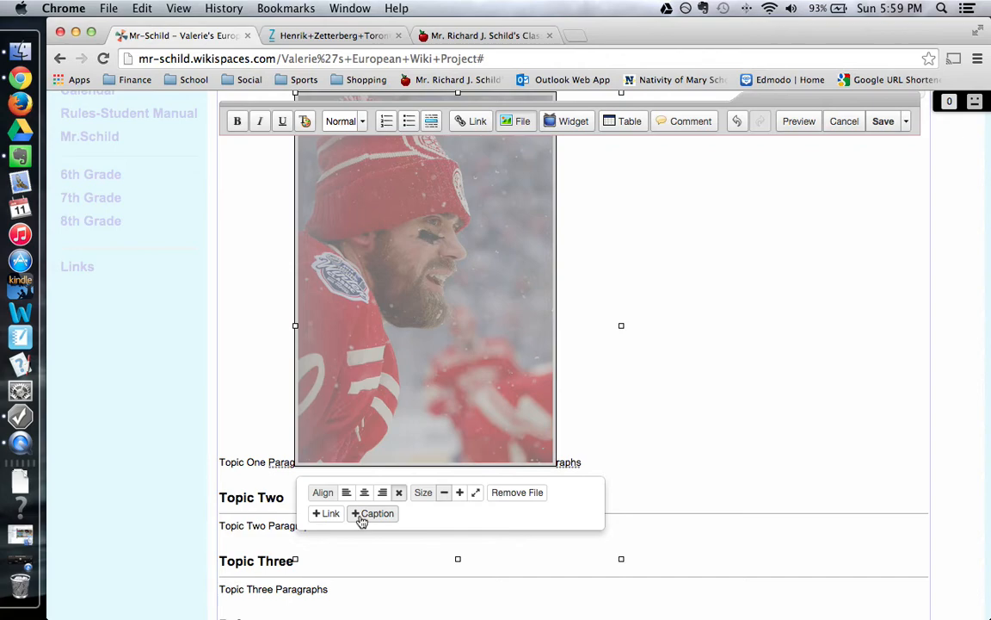
pyautogui.click(363, 520)
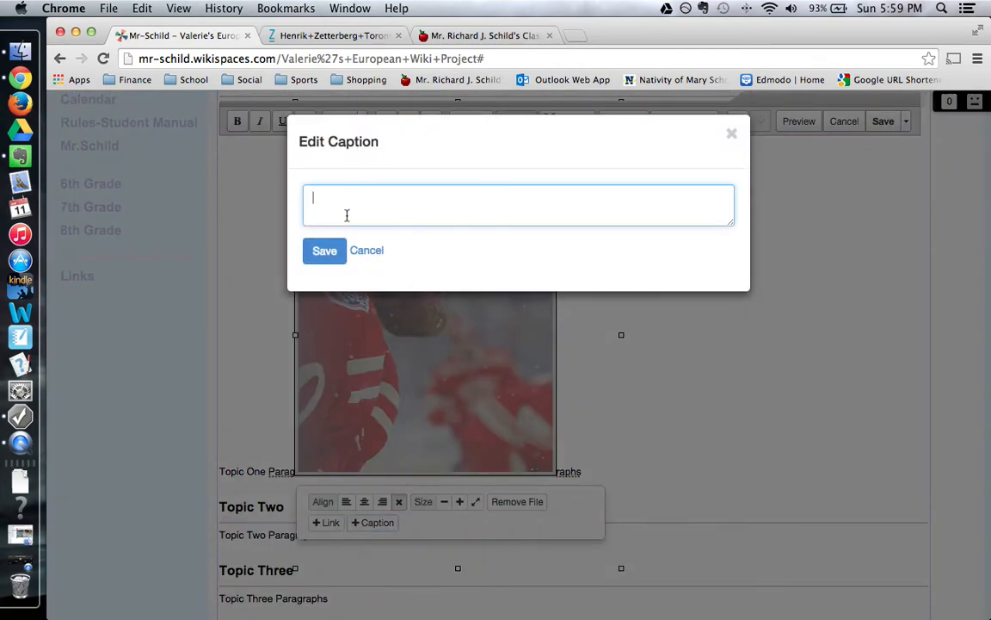
# Dismiss the caption box without a caption and remove the Zetterberg photo from Topic One.
pyautogui.click(732, 134)
pyautogui.click(689, 345)
pyautogui.scroll(5, 743, 410)
pyautogui.scroll(-6, 502, 452)
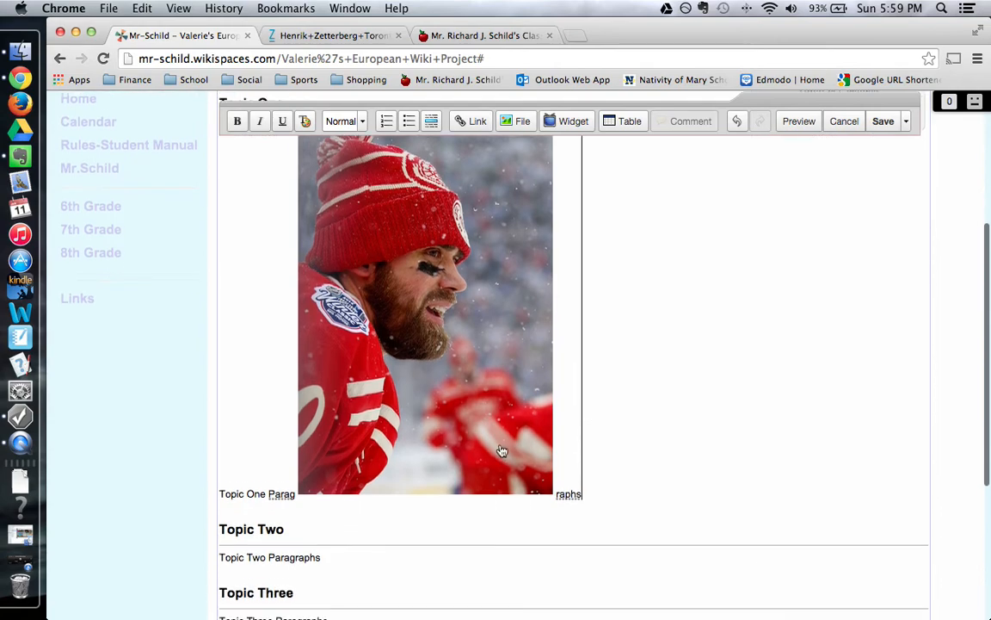
pyautogui.click(502, 447)
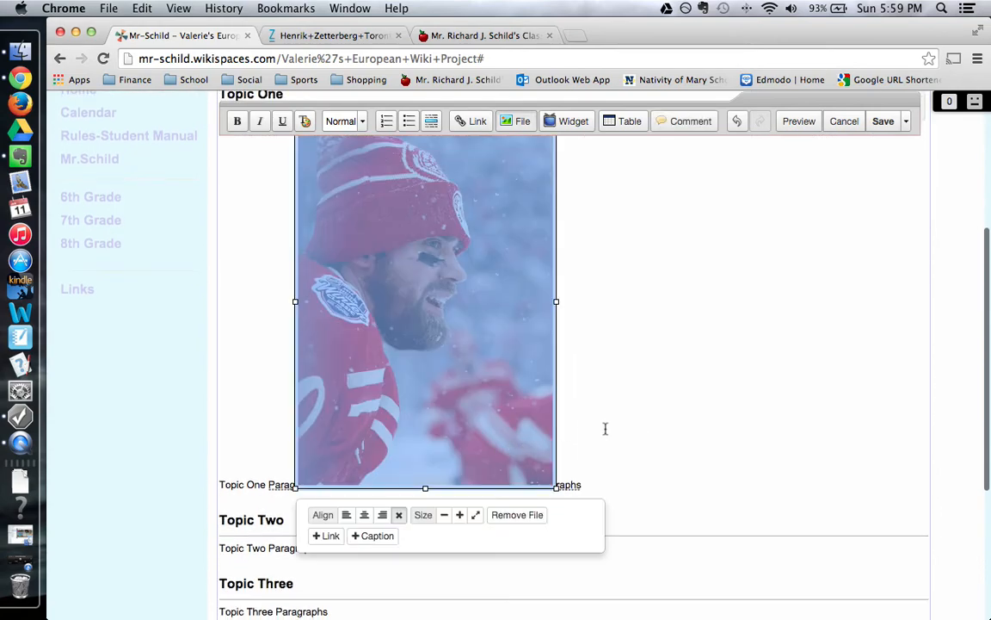
pyautogui.click(512, 515)
pyautogui.scroll(5, 501, 442)
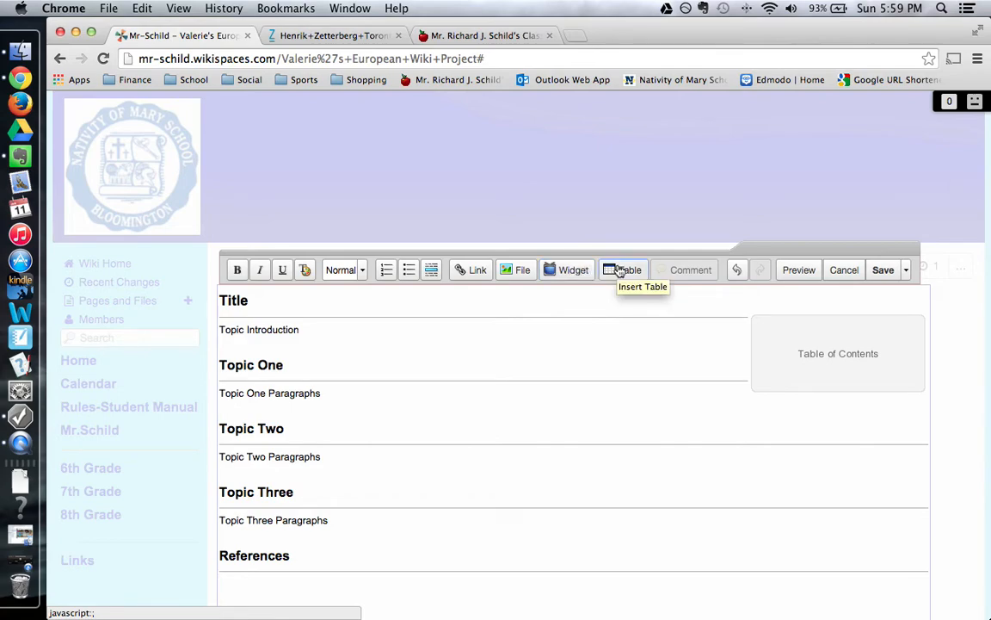
# Undo the photo removal, then redo it so the photo stays removed.
pyautogui.click(737, 272)
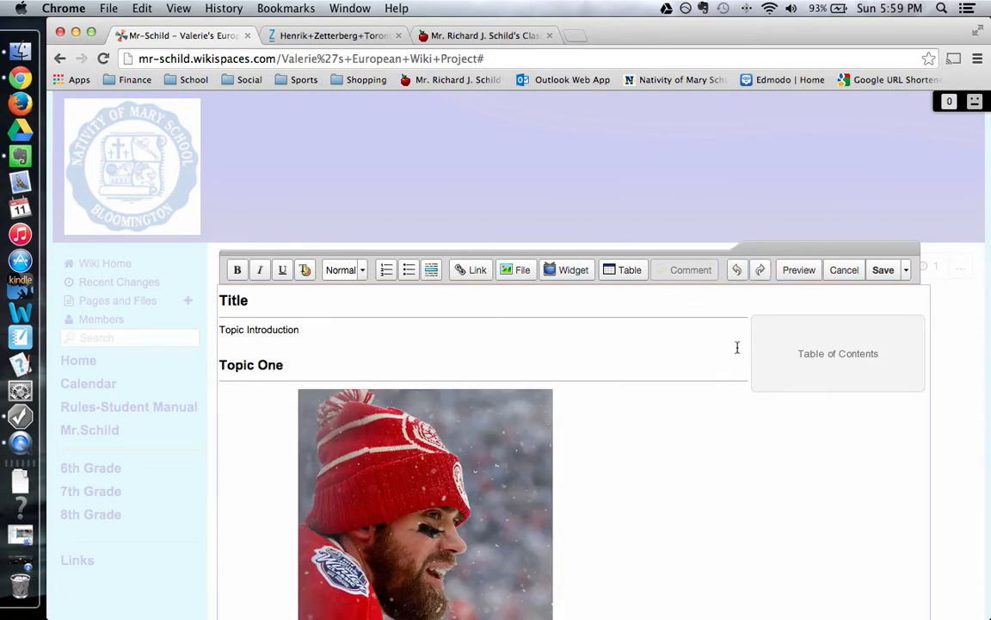
pyautogui.click(761, 271)
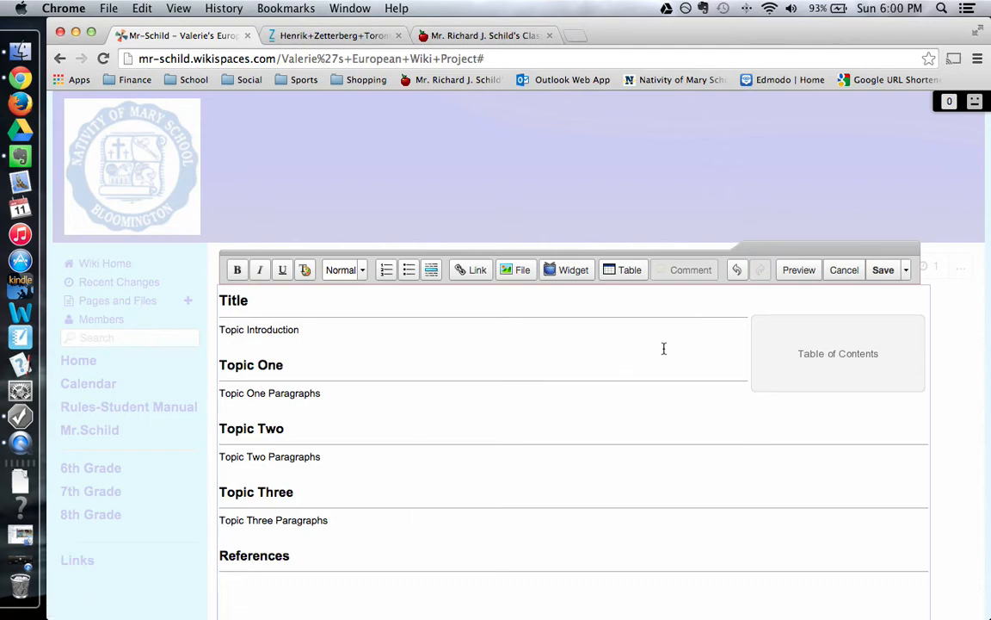
pyautogui.scroll(-3, 733, 312)
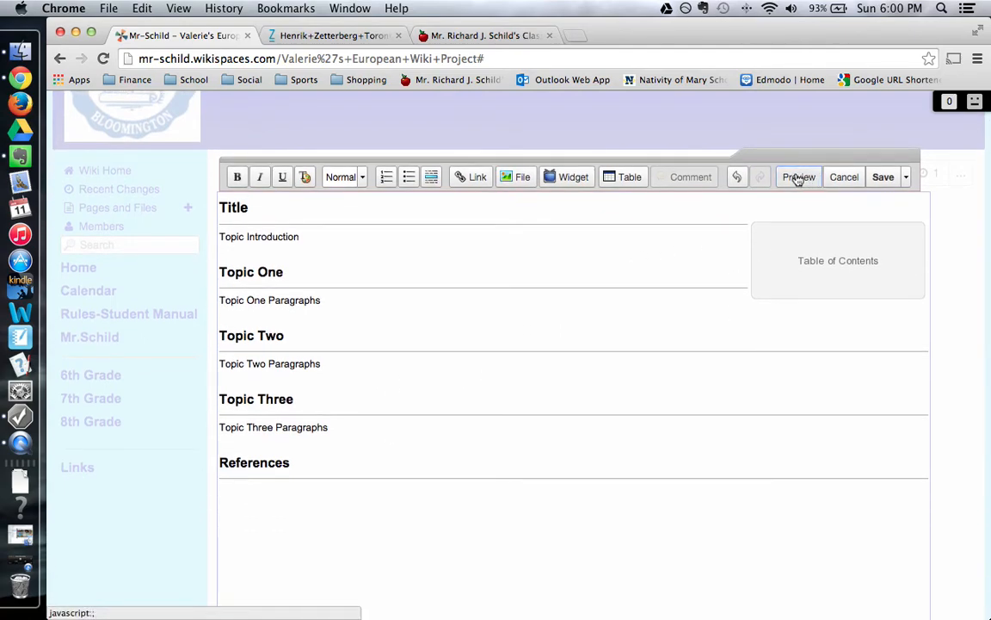
pyautogui.click(799, 177)
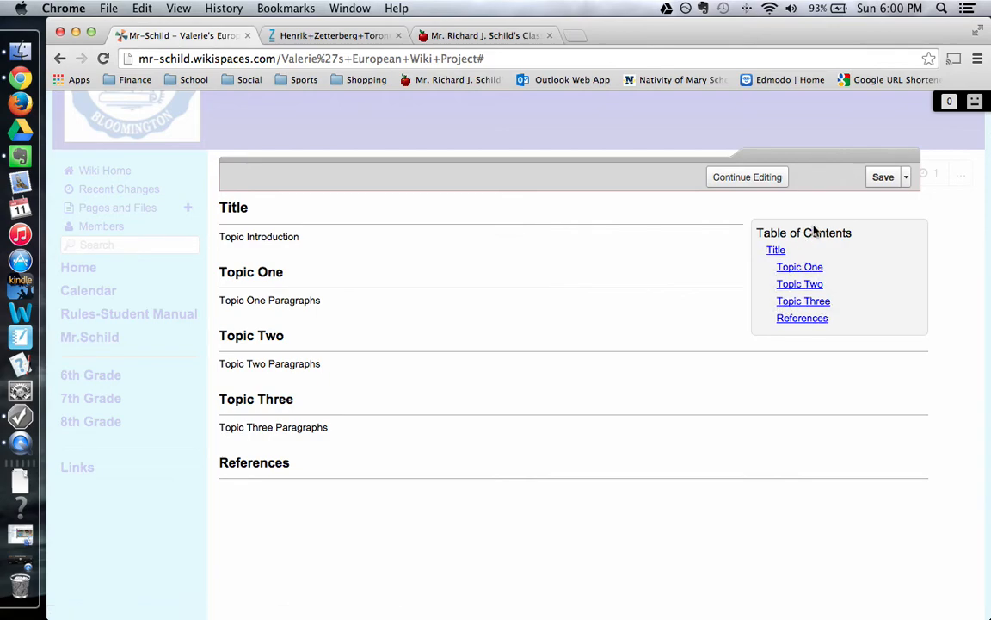
pyautogui.click(752, 179)
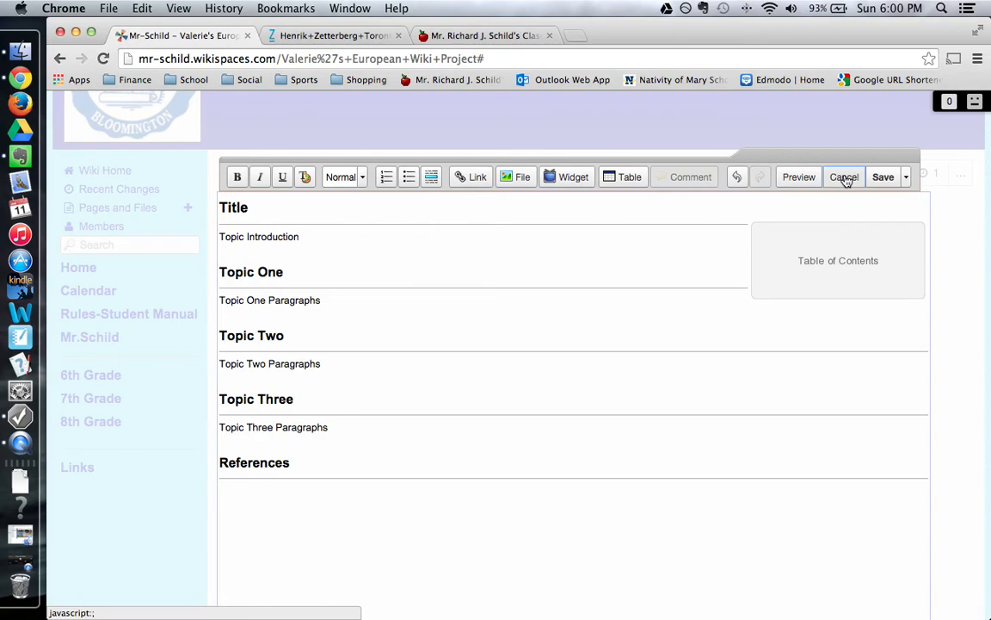
# Save the unchanged page, sign out of Wikispaces, and switch to the Screen Recording app.
pyautogui.click(885, 178)
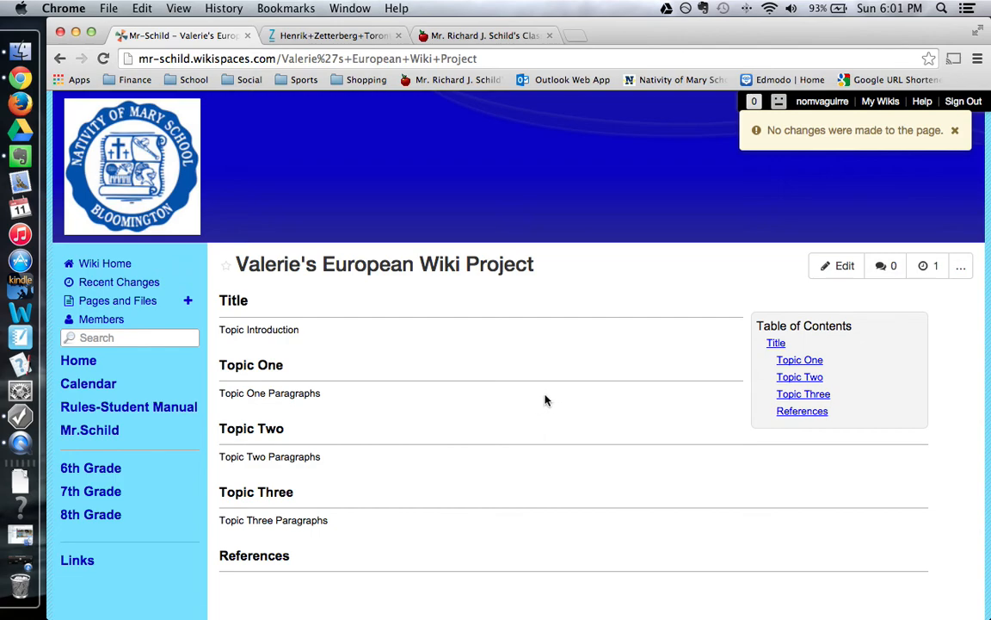
pyautogui.click(964, 102)
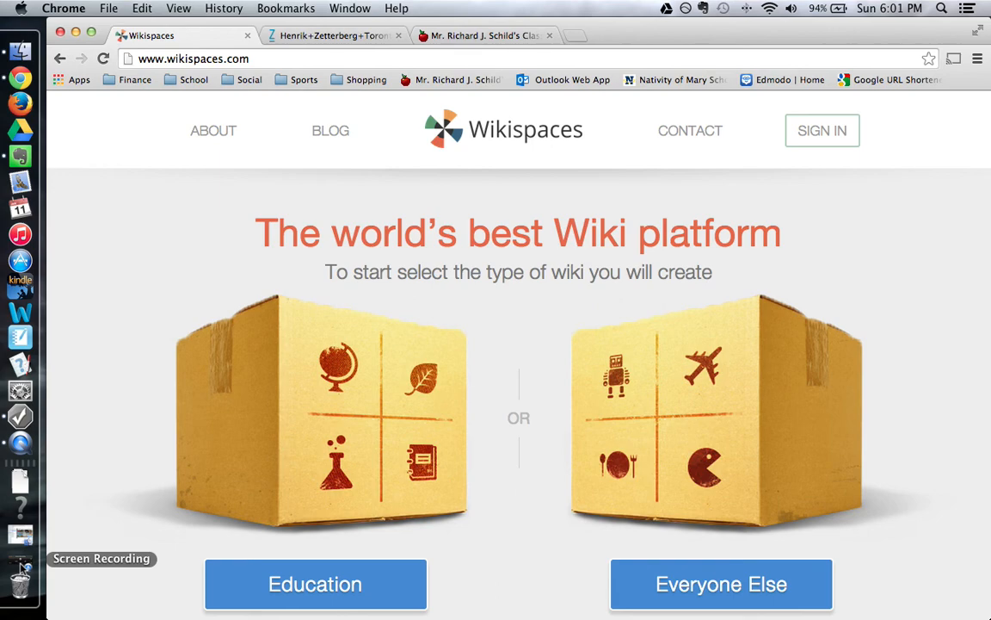
pyautogui.click(21, 558)
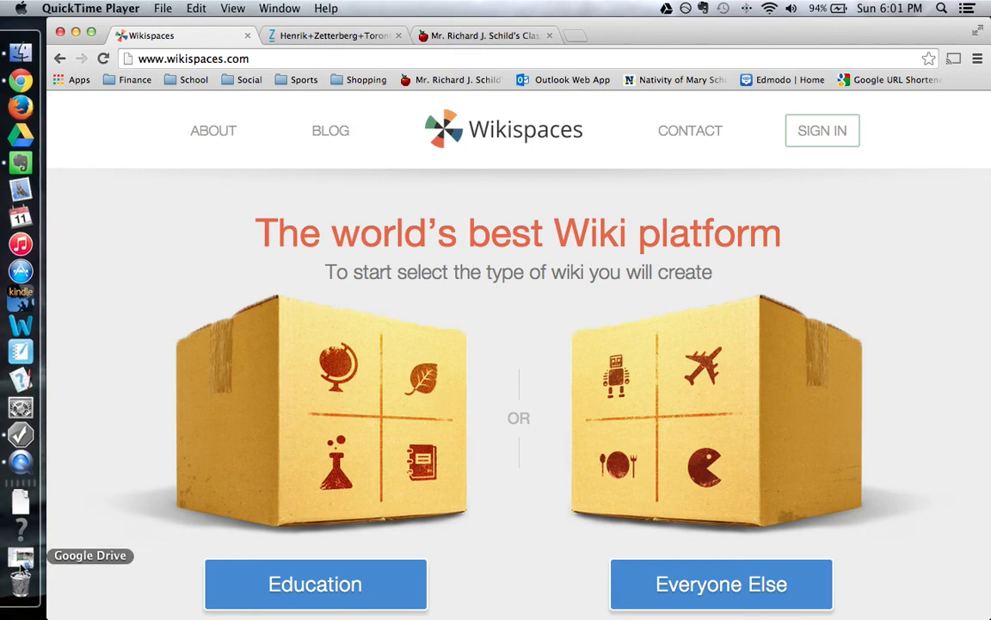